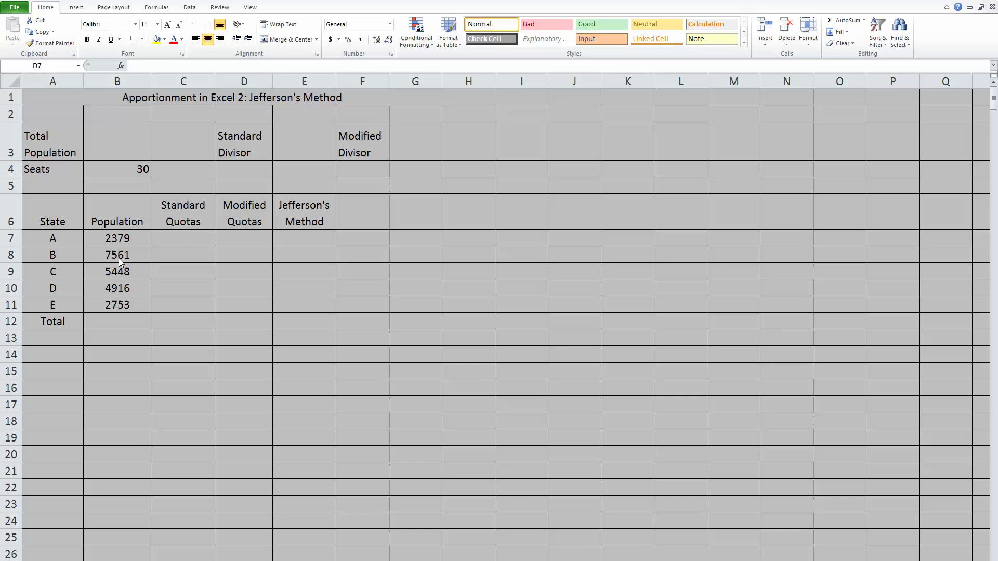
Enter =SUM(B7:B11) in B12 to total the five state populations as 23057.
left_click(112, 319)
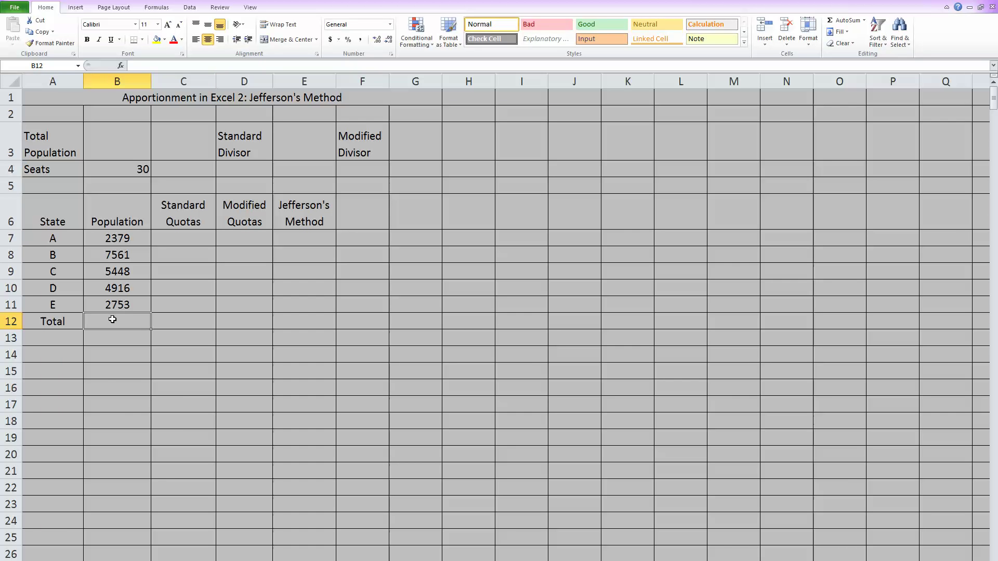
type("=sum")
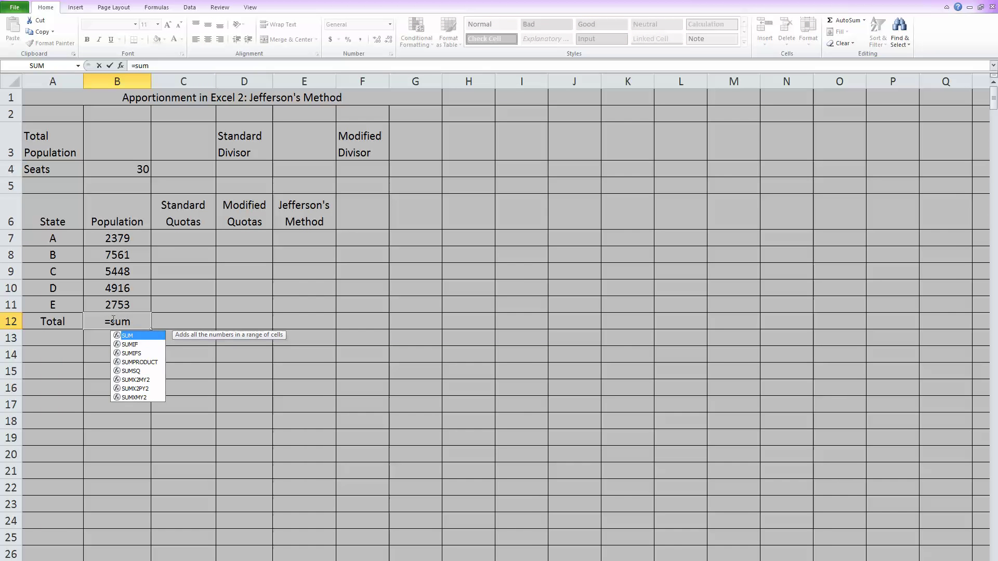
type("(")
left_click(130, 236)
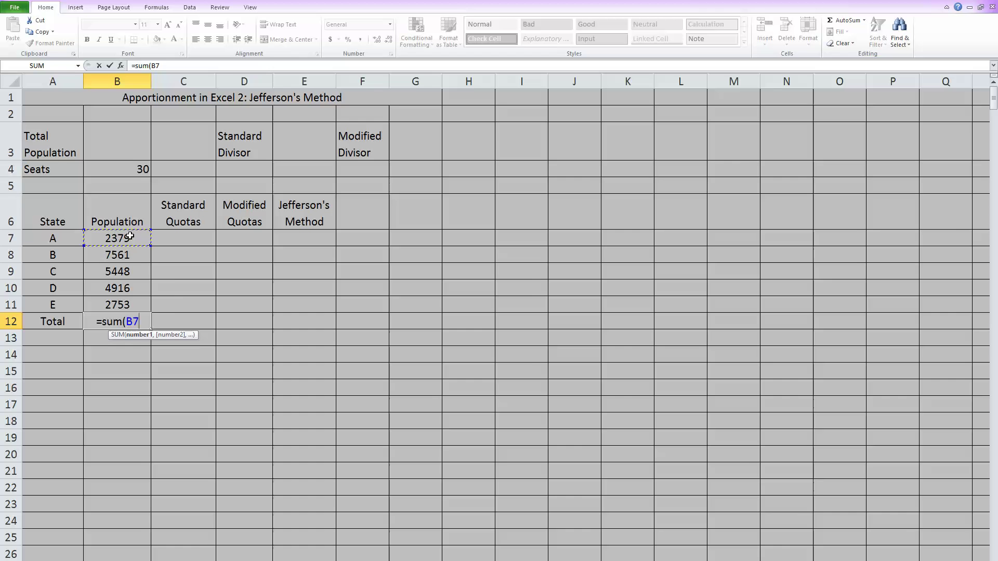
left_click_drag(130, 236, 127, 303)
type(")")
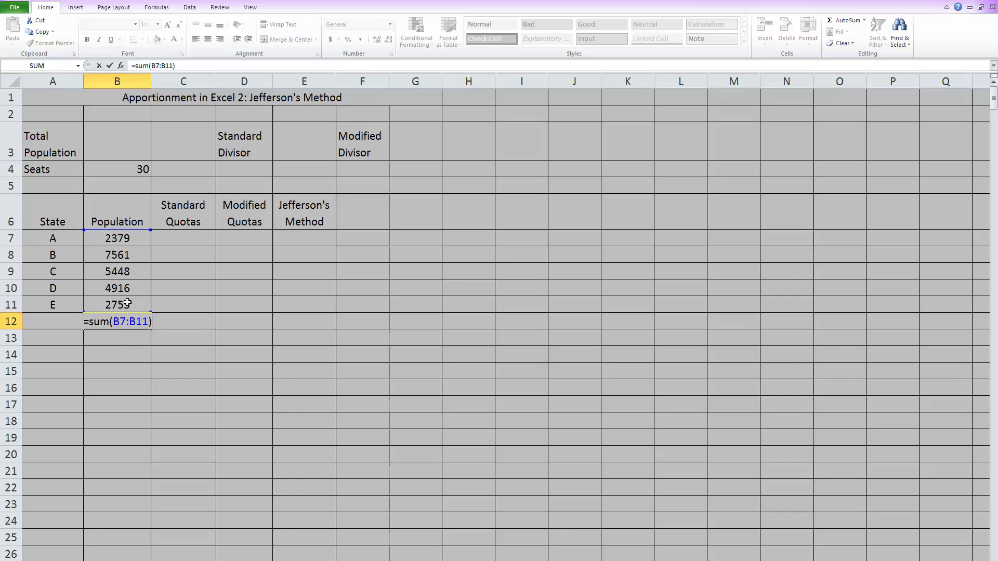
key("Return")
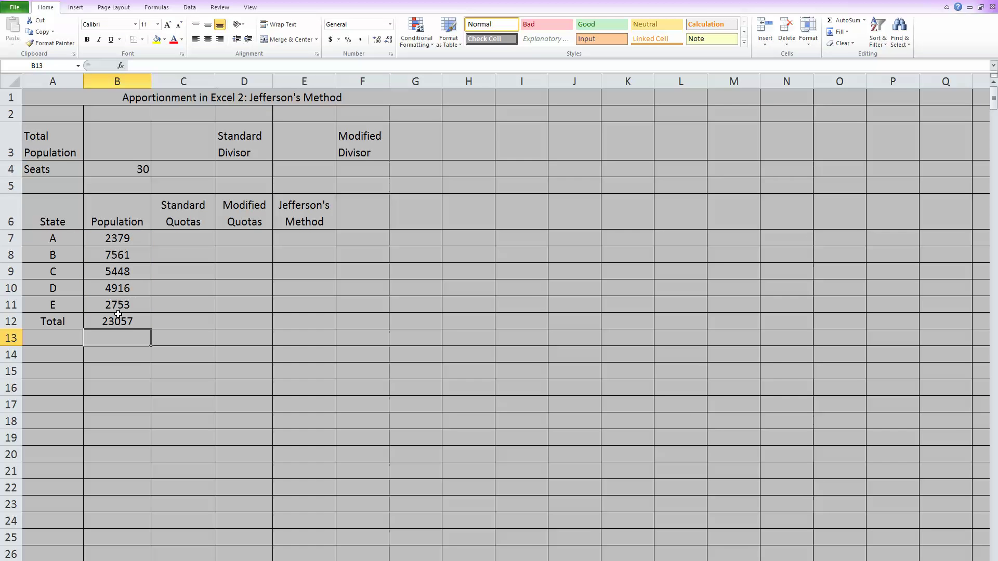
Link Total Population in B3 to the B12 total with =B12.
left_click(121, 140)
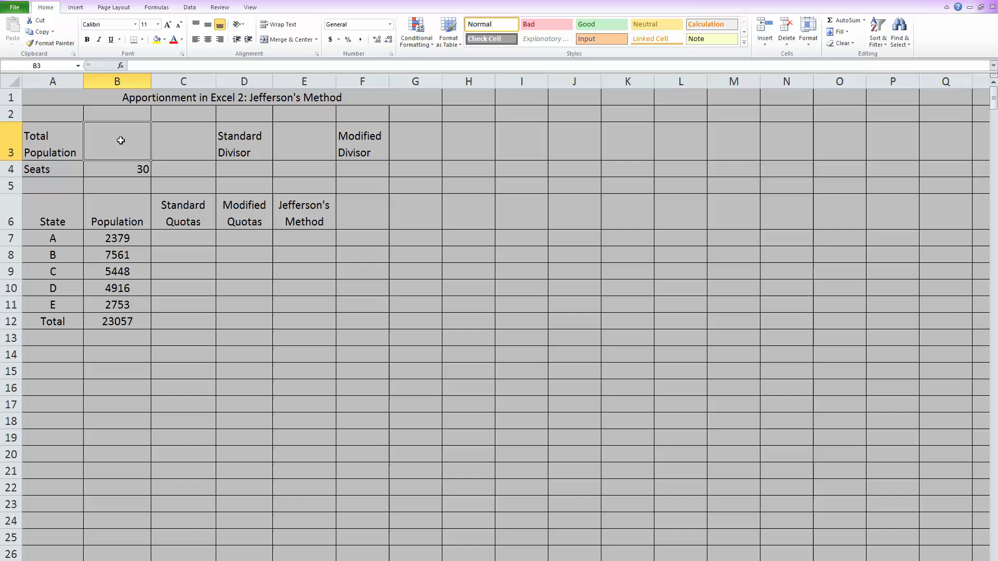
type("=")
left_click(129, 322)
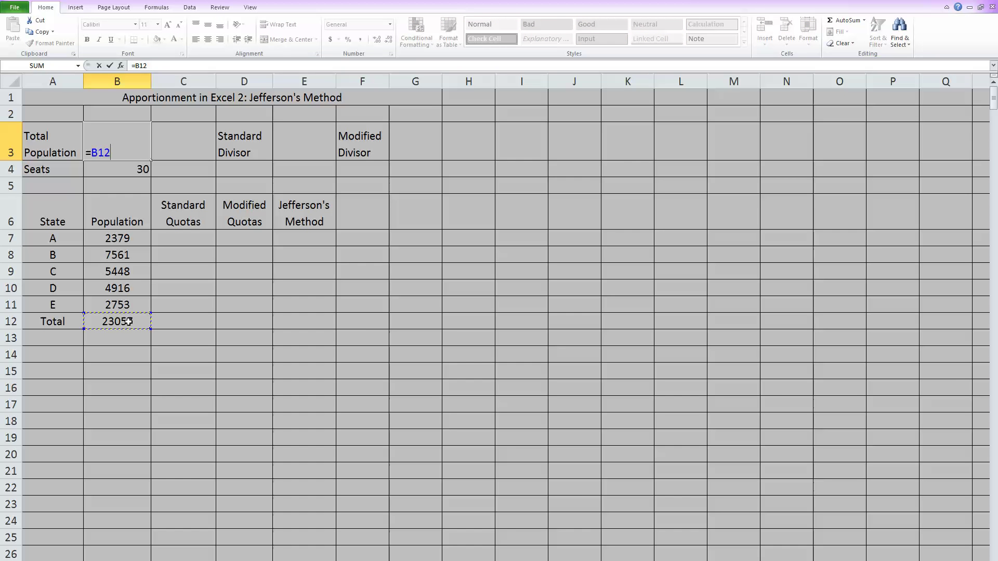
key("Return")
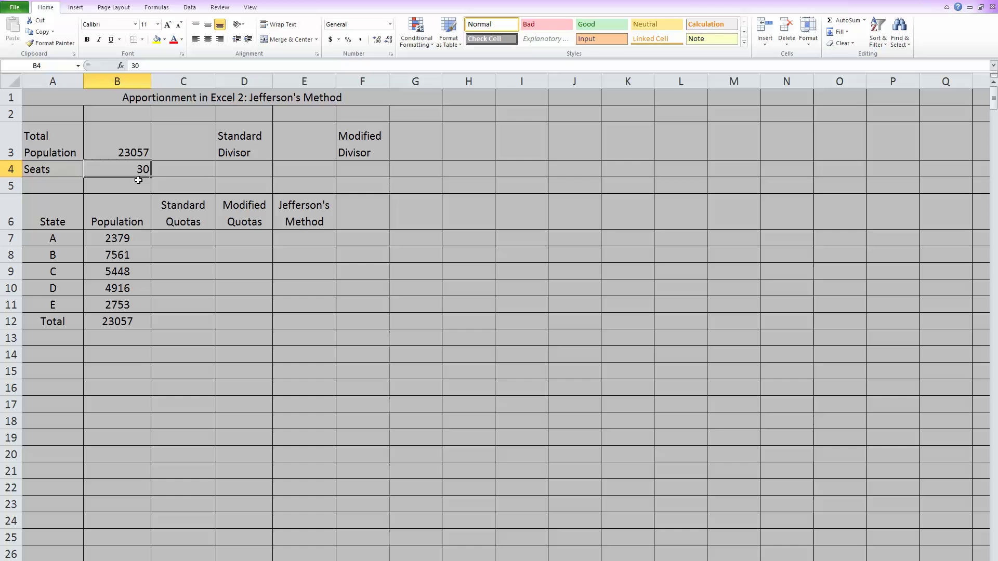
Enter =B3/B4 in E3 so the Standard Divisor reads 768.56667.
left_click(291, 139)
type("=")
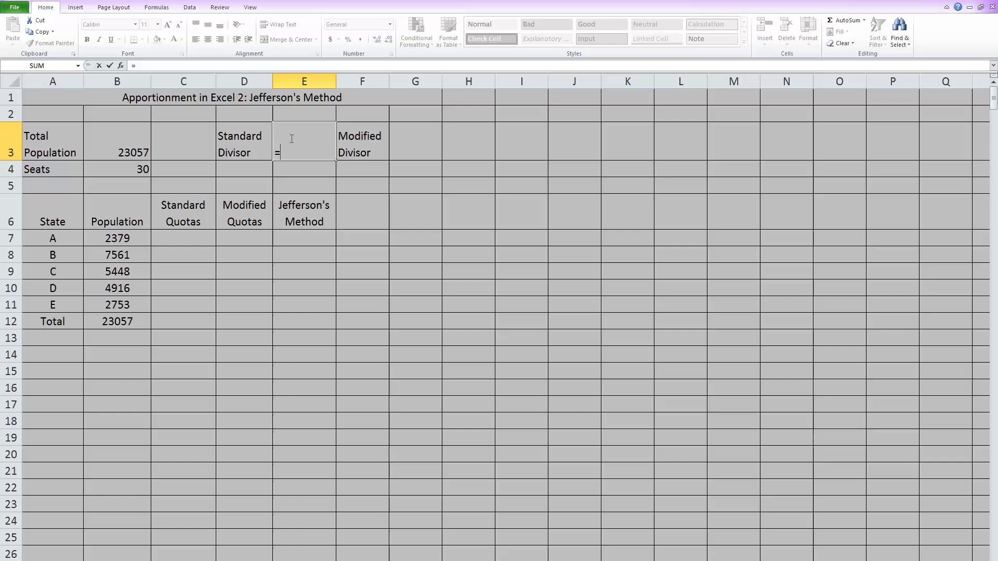
left_click(118, 143)
type("/")
left_click(128, 173)
key("Return")
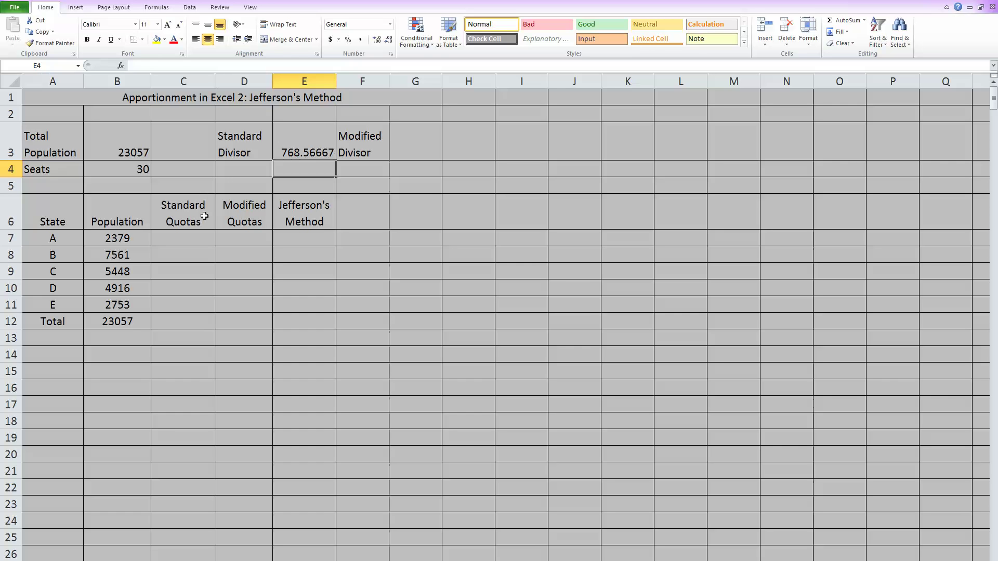
Fill D3:E3 and the C6 Standard Quotas heading with light green.
left_click_drag(246, 142, 278, 142)
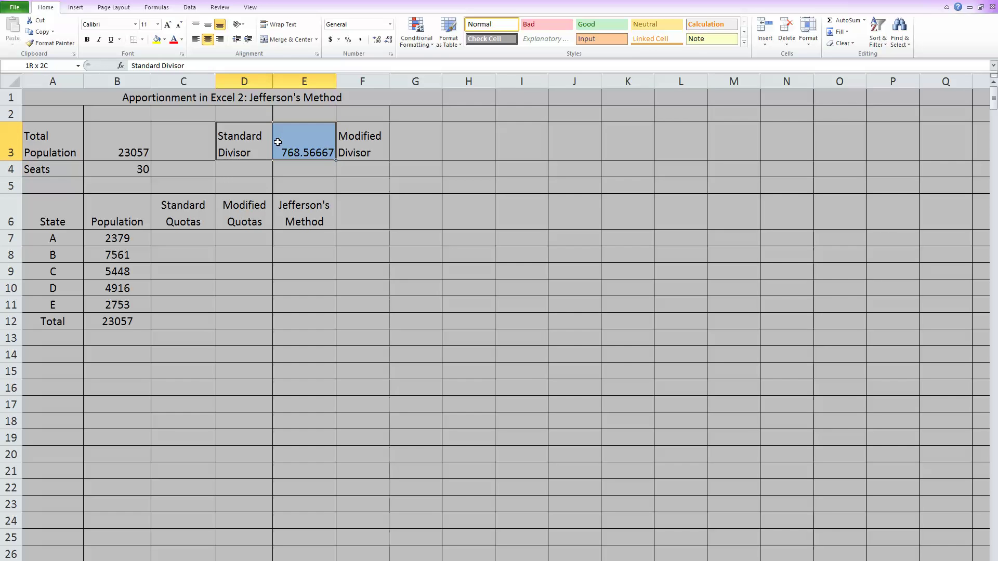
left_click(164, 39)
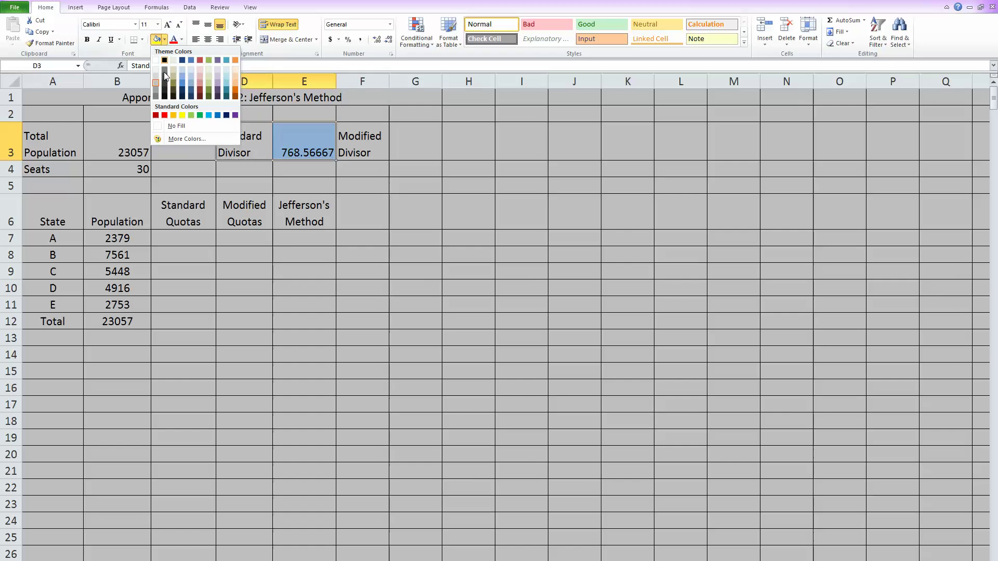
left_click(191, 115)
left_click(179, 212)
left_click(157, 40)
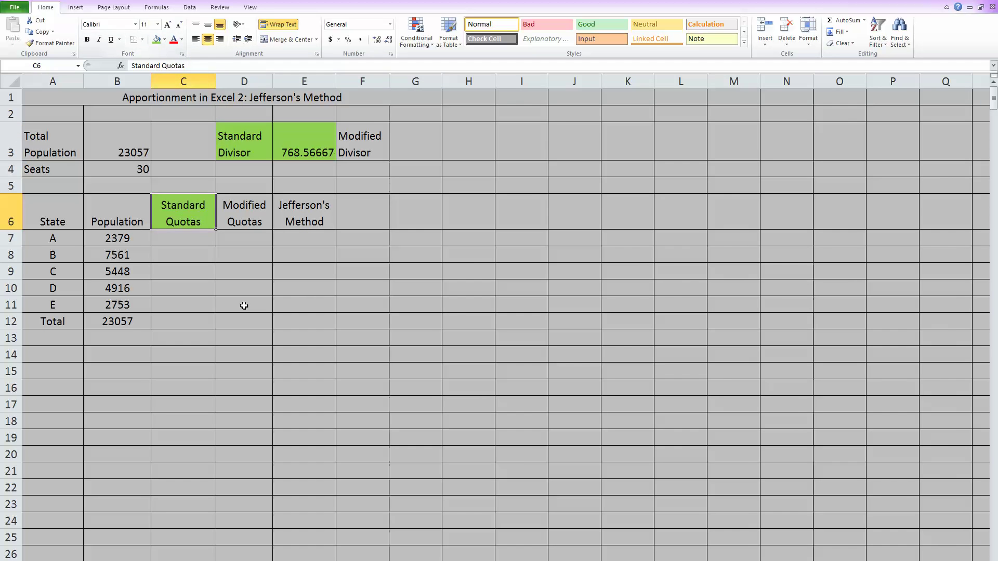
left_click(243, 305)
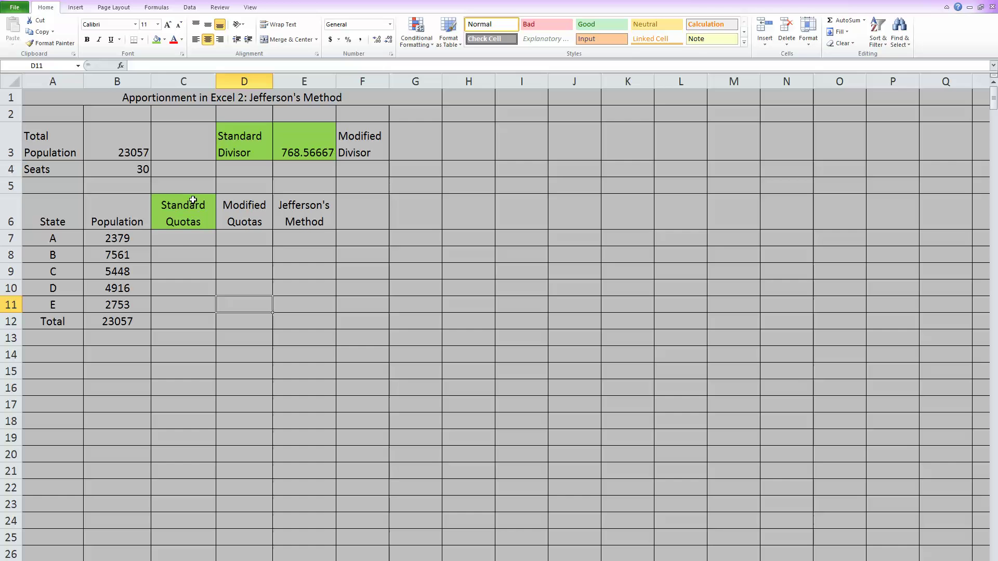
Enter =B7/$E$3 in C7, giving state A's quota of 3.0953723, and fill it down to C11.
left_click(174, 237)
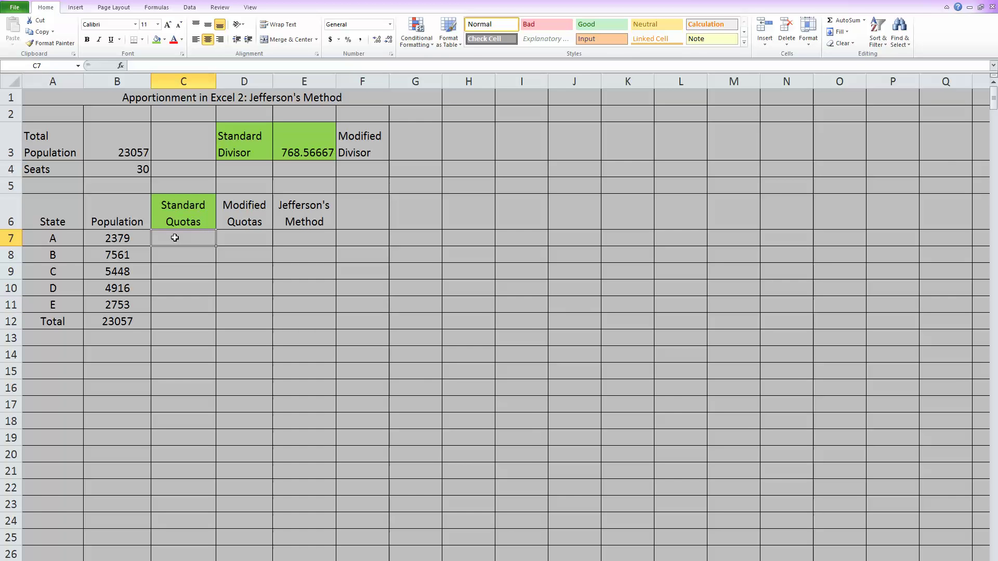
type("=")
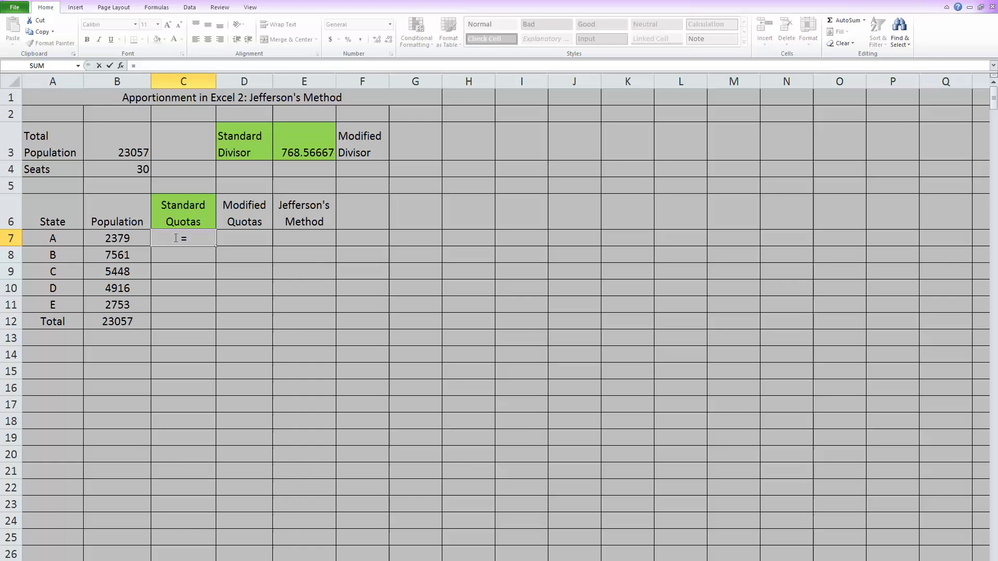
left_click(111, 237)
type("/")
left_click(296, 149)
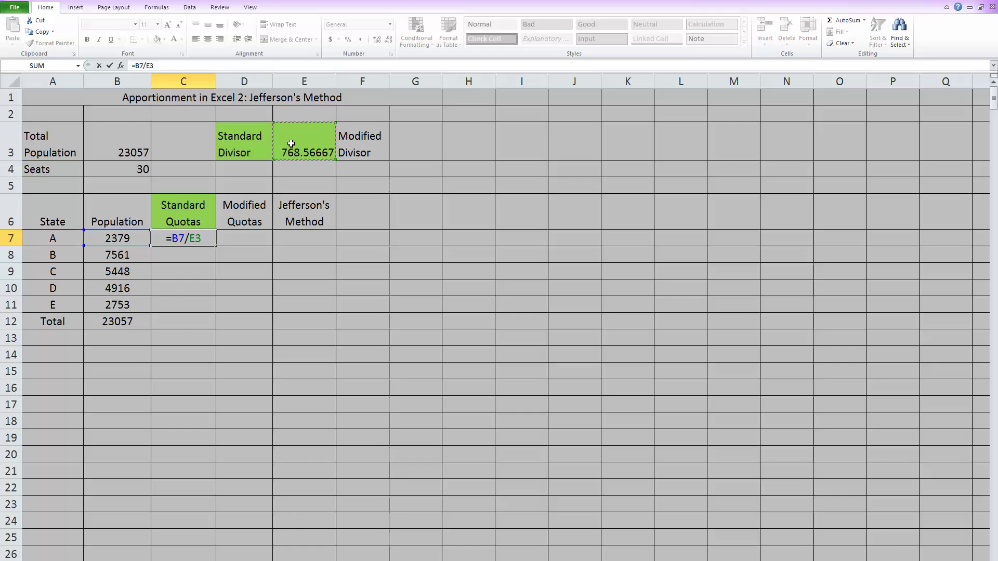
key("F4")
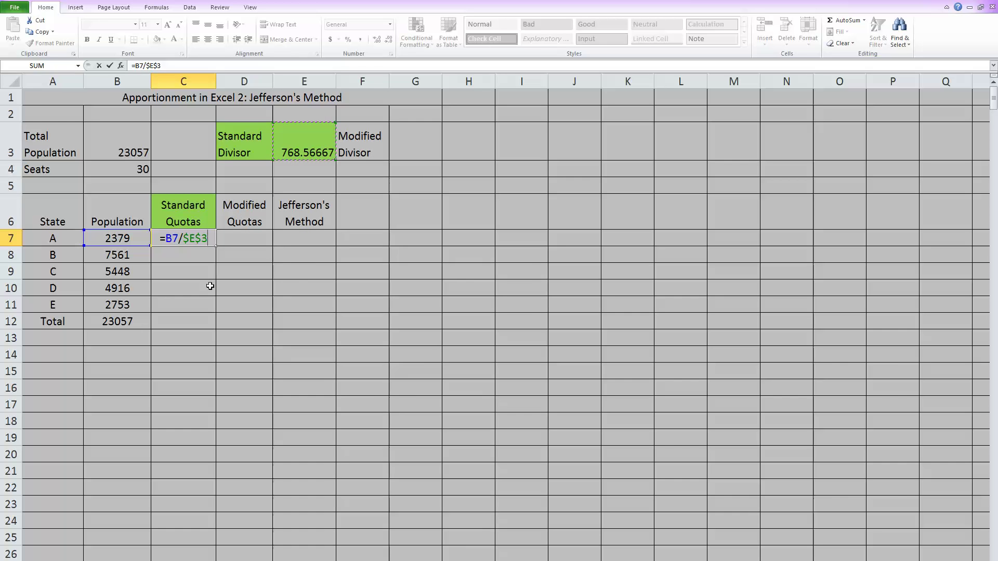
key("Return")
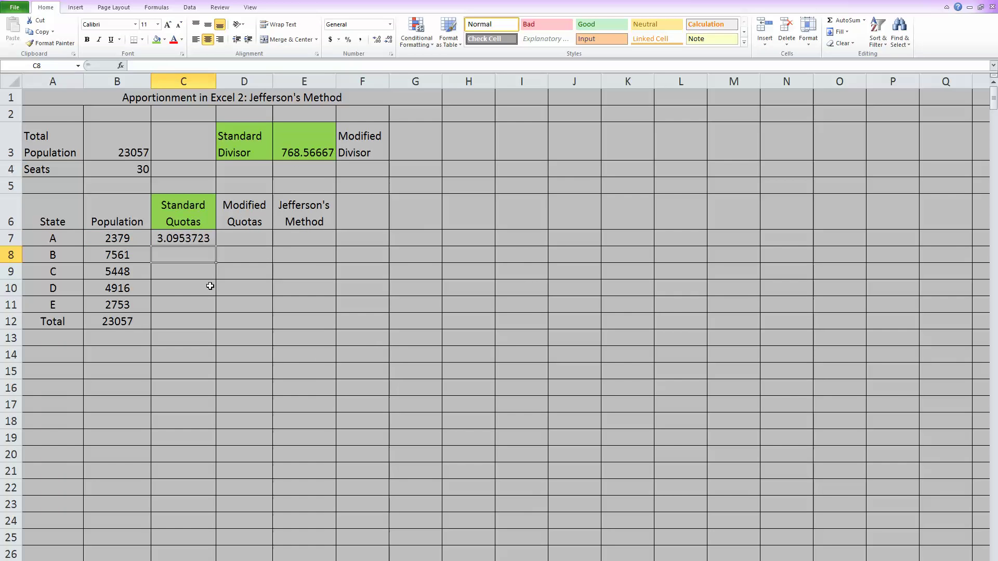
left_click(190, 238)
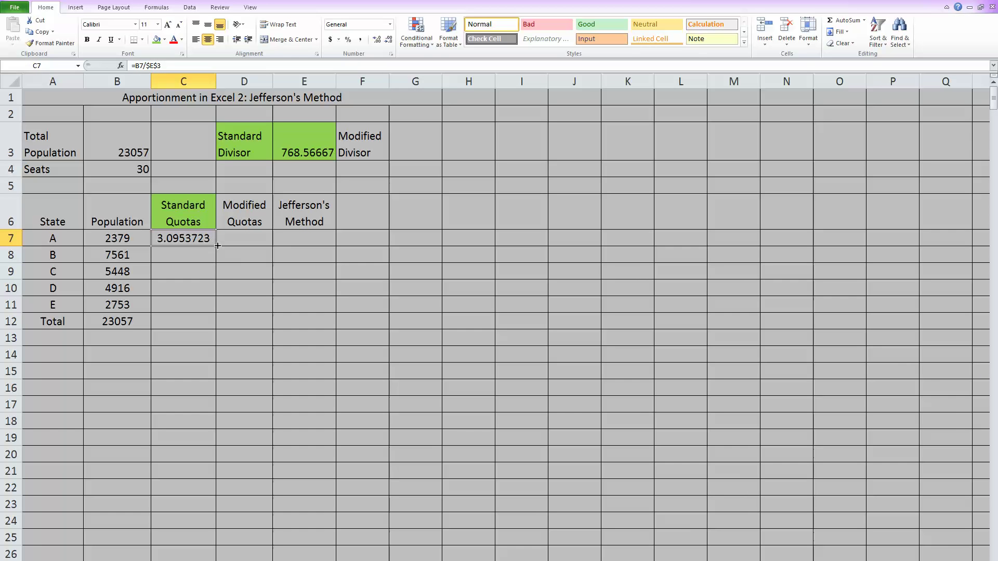
left_click_drag(217, 246, 214, 314)
Clear the quota selection and select the Modified Divisor value cell G3.
left_click(249, 308)
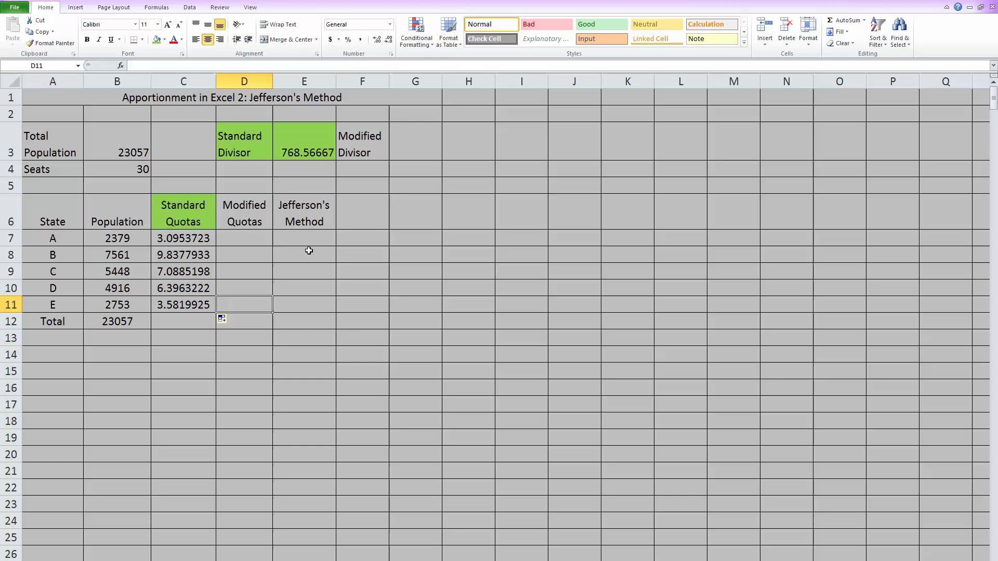
left_click(409, 147)
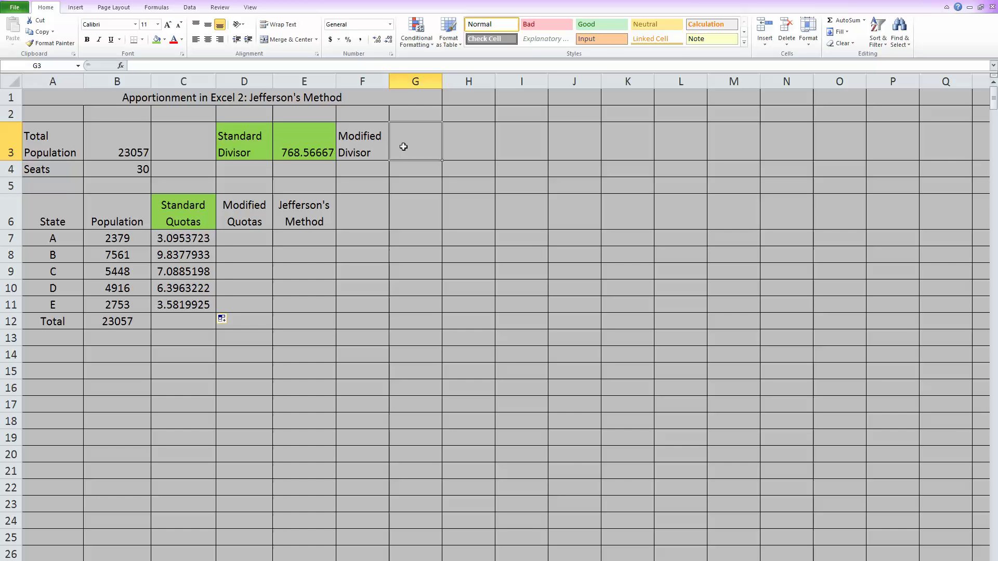
Enter 750 as the Modified Divisor and shade F3:G3 and the Modified Quotas heading blue.
type("750")
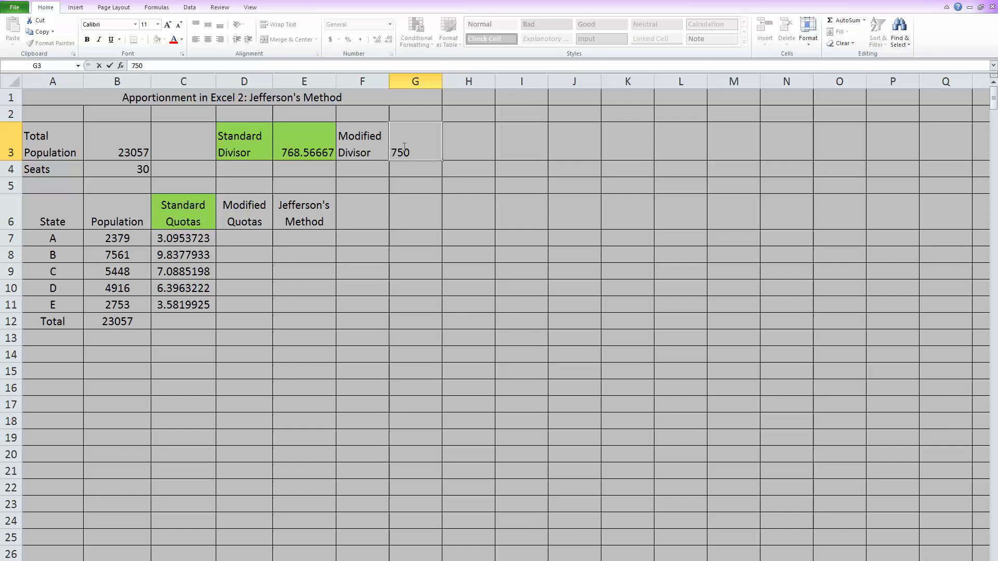
key("Return")
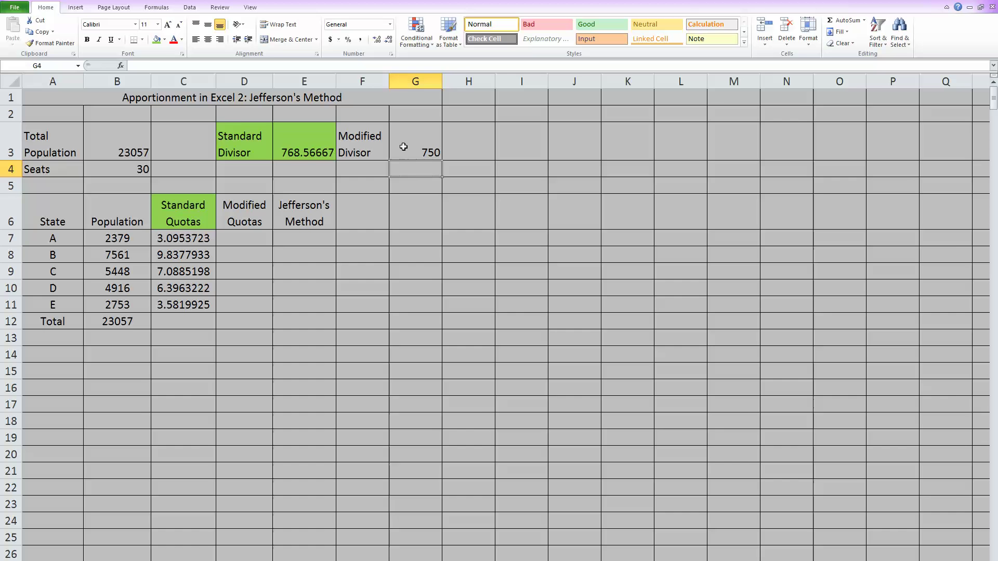
left_click_drag(369, 147, 408, 147)
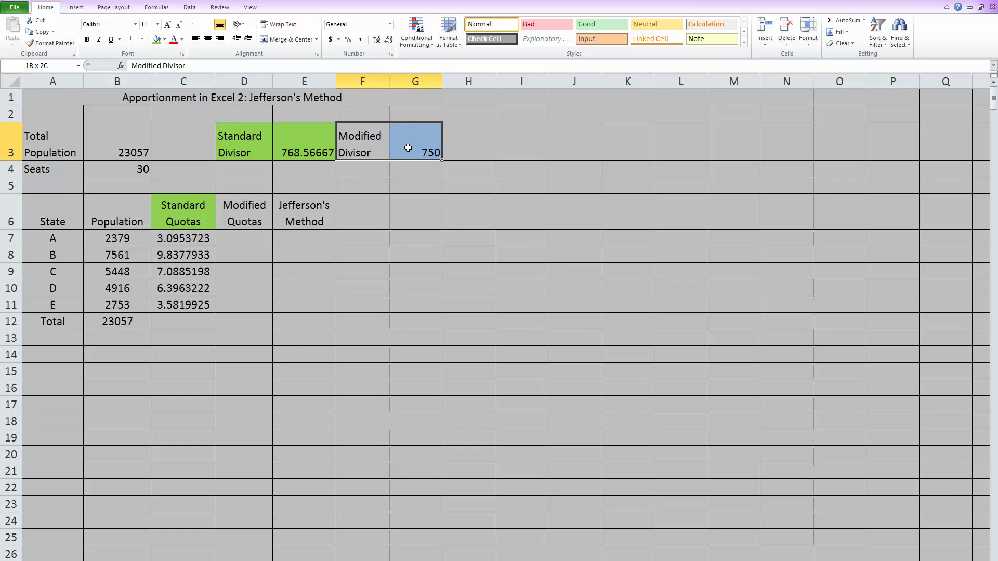
left_click(165, 39)
left_click(209, 115)
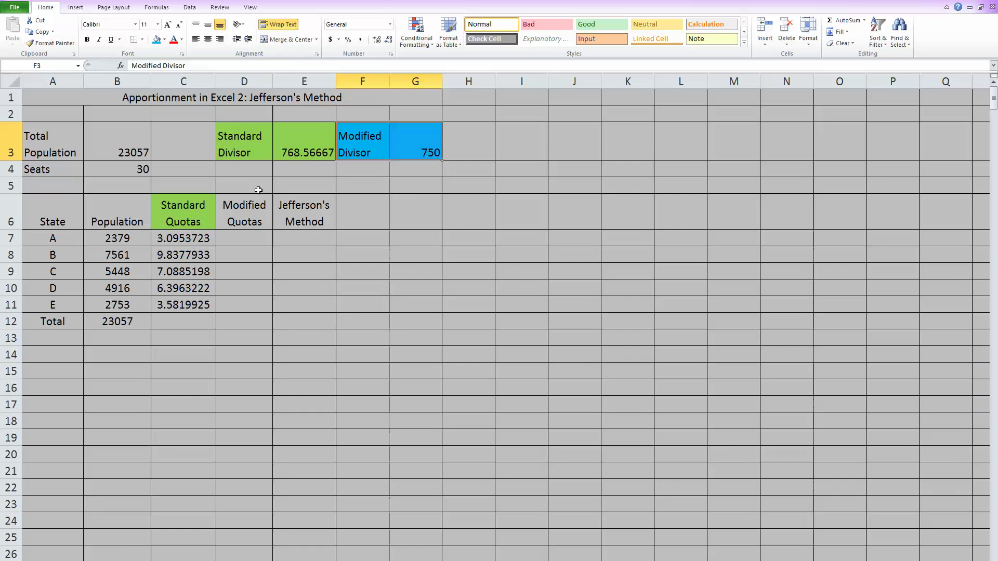
left_click(256, 215)
left_click(156, 39)
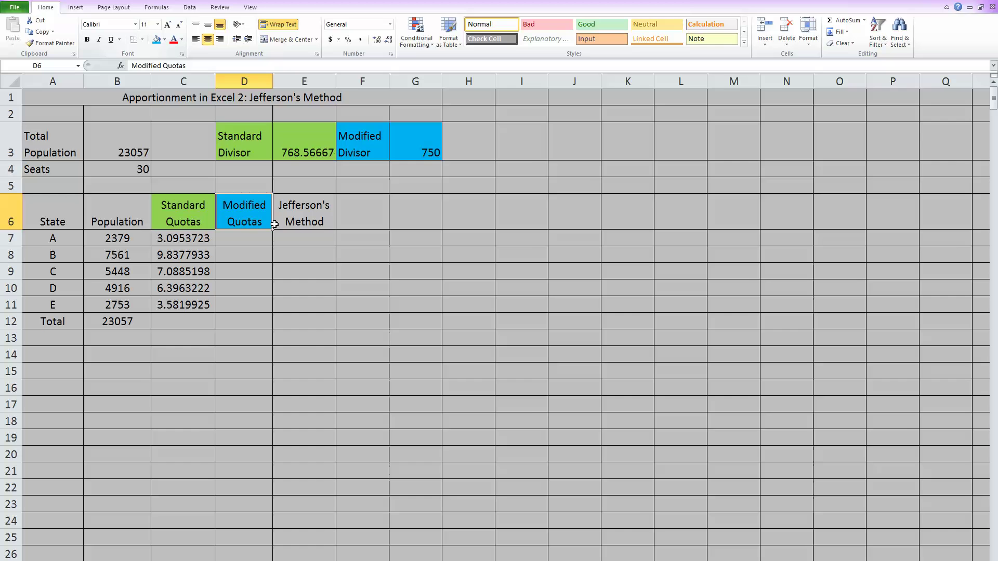
left_click(400, 284)
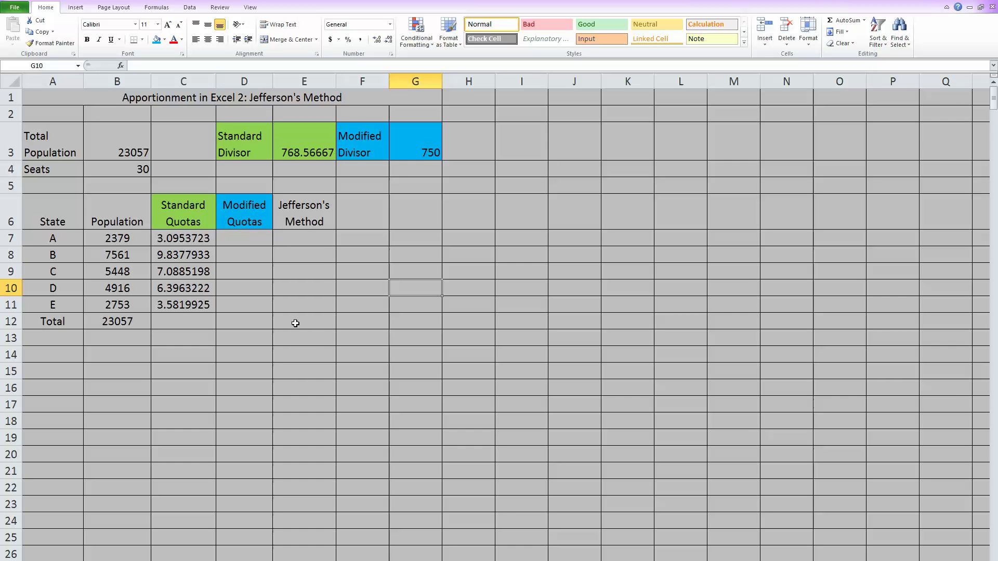
Enter =B7/$G$3 in D7 and fill it down to D11, giving quotas 3.172 to 3.670667.
left_click(239, 235)
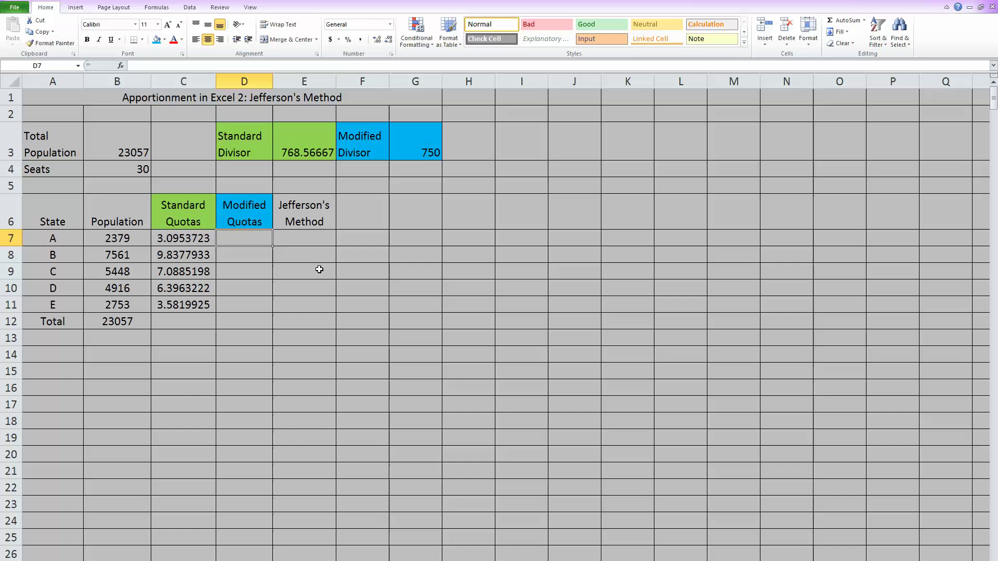
type("=")
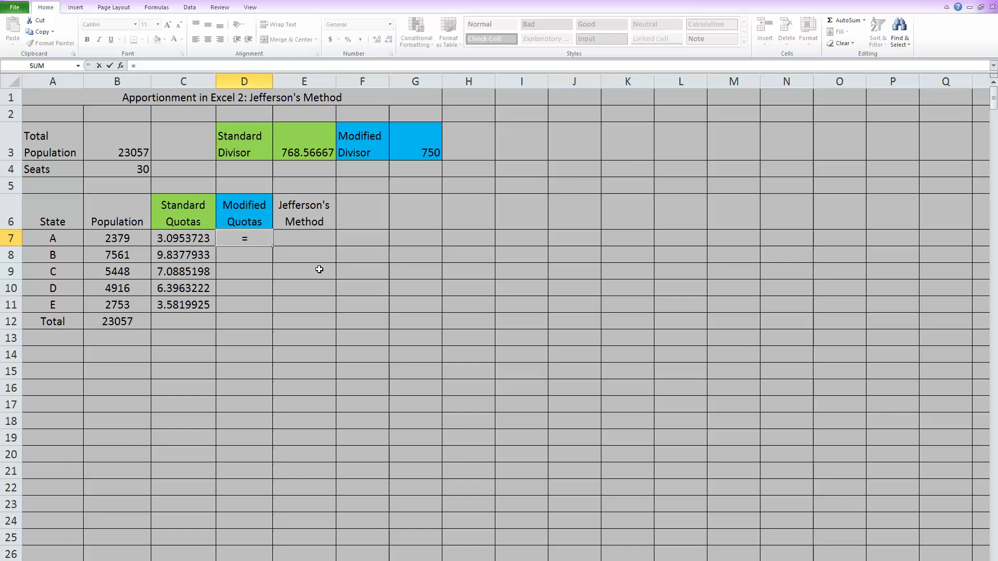
left_click(117, 243)
type("/")
left_click(417, 141)
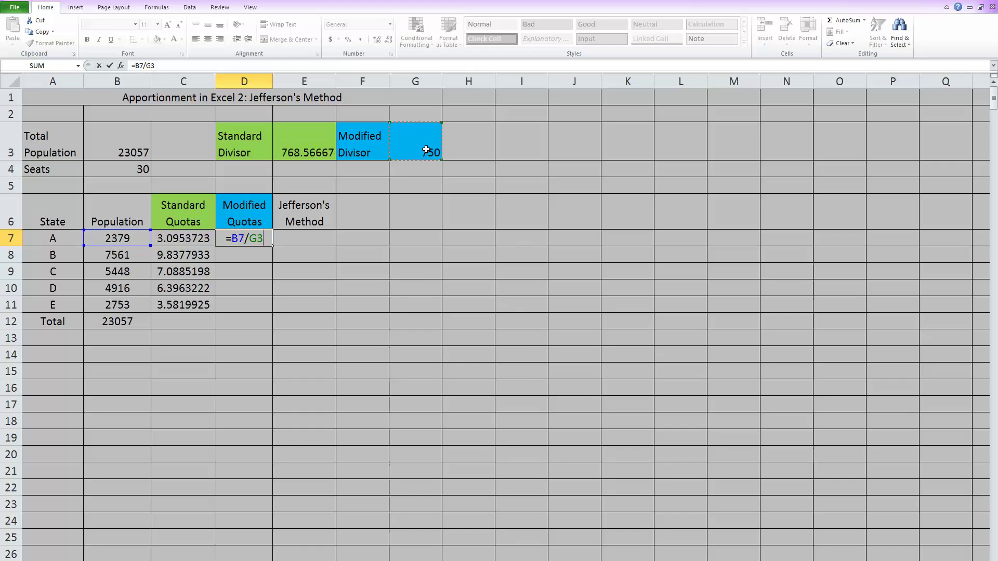
key("F4")
key("Return")
left_click(245, 235)
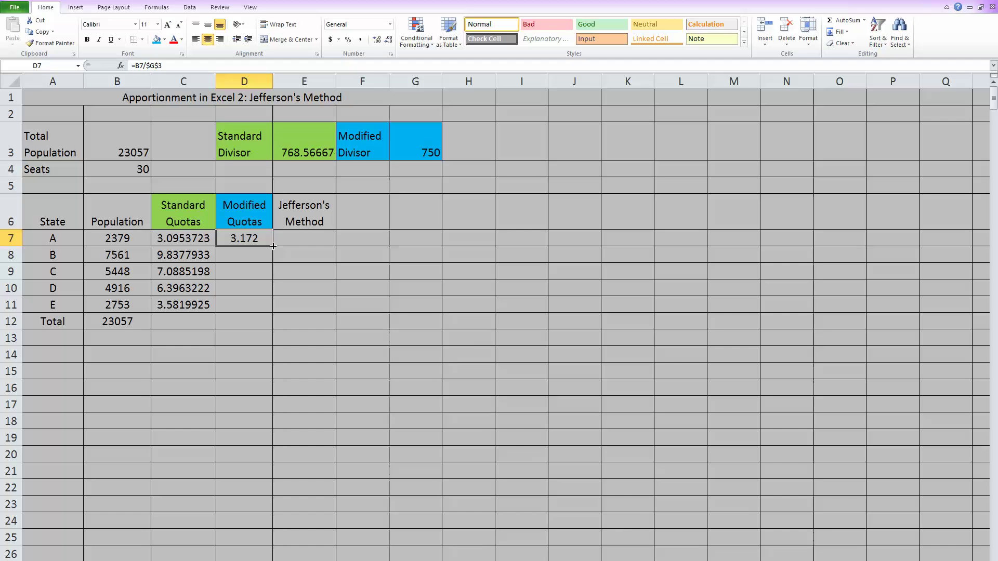
left_click_drag(274, 246, 266, 309)
left_click(301, 297)
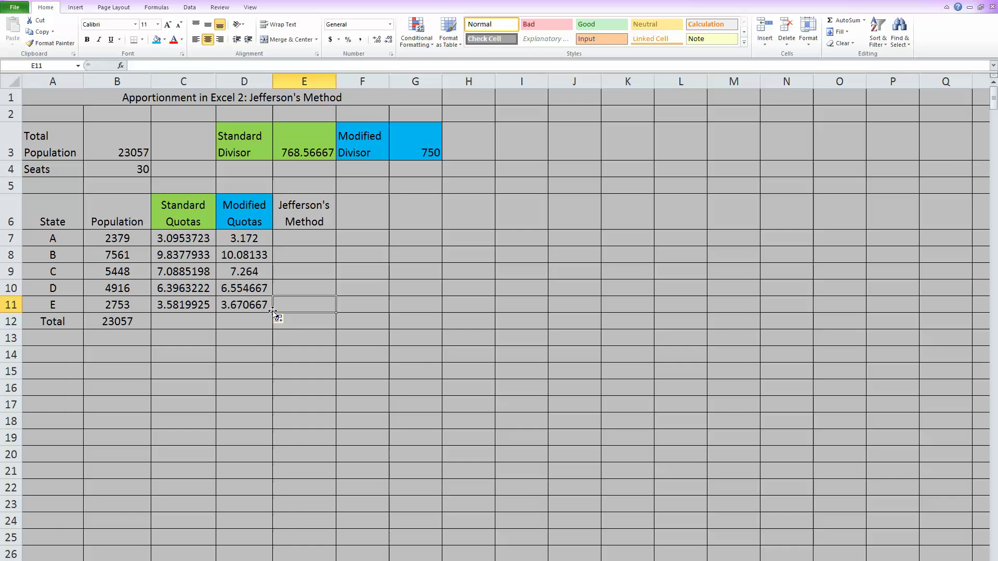
Enter =ROUNDDOWN(D7,0) in E7 and fill down to E11, giving seats 3, 10, 7, 6, 3.
left_click(303, 239)
type("=")
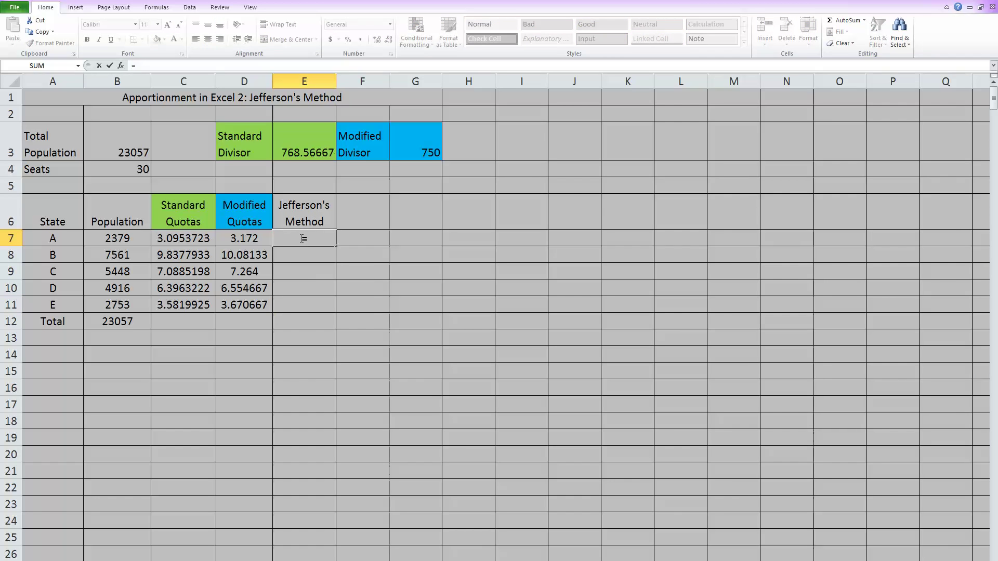
type("rounddown")
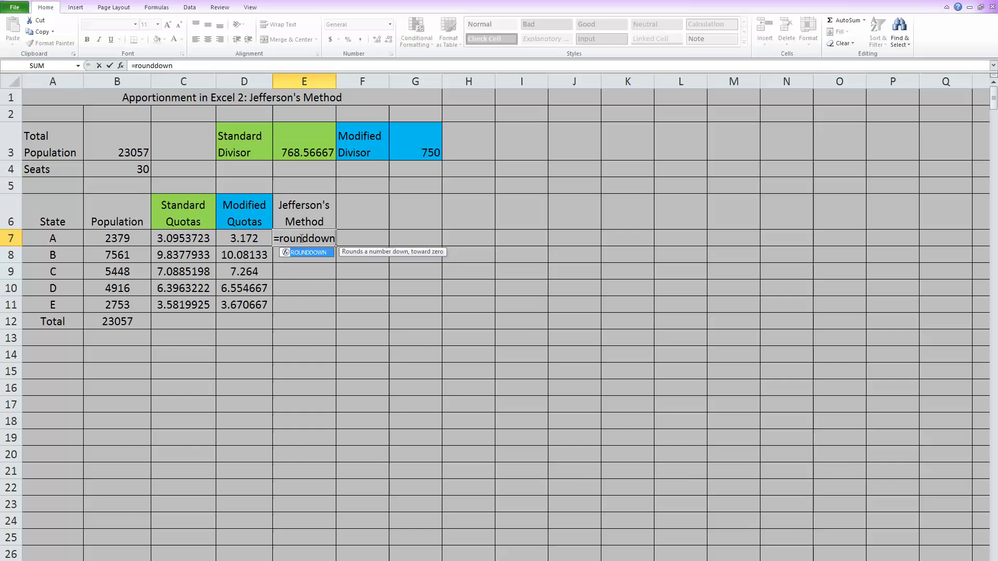
type("(")
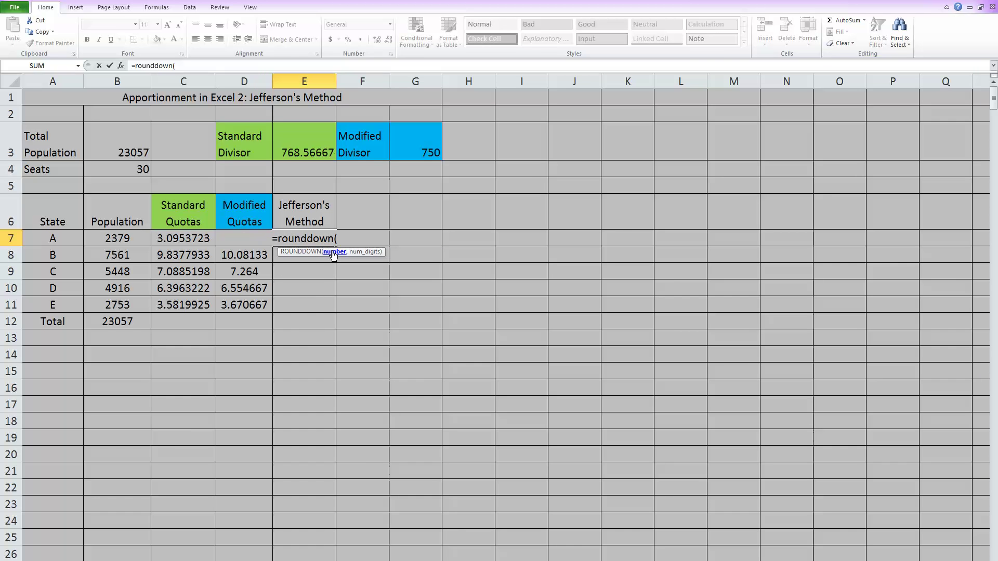
left_click(219, 240)
type(",")
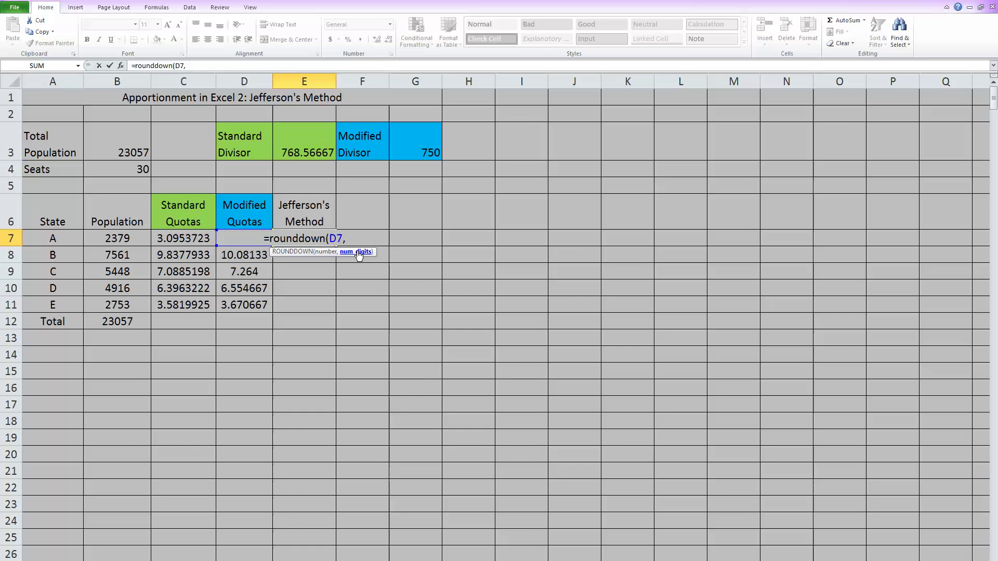
type("0")
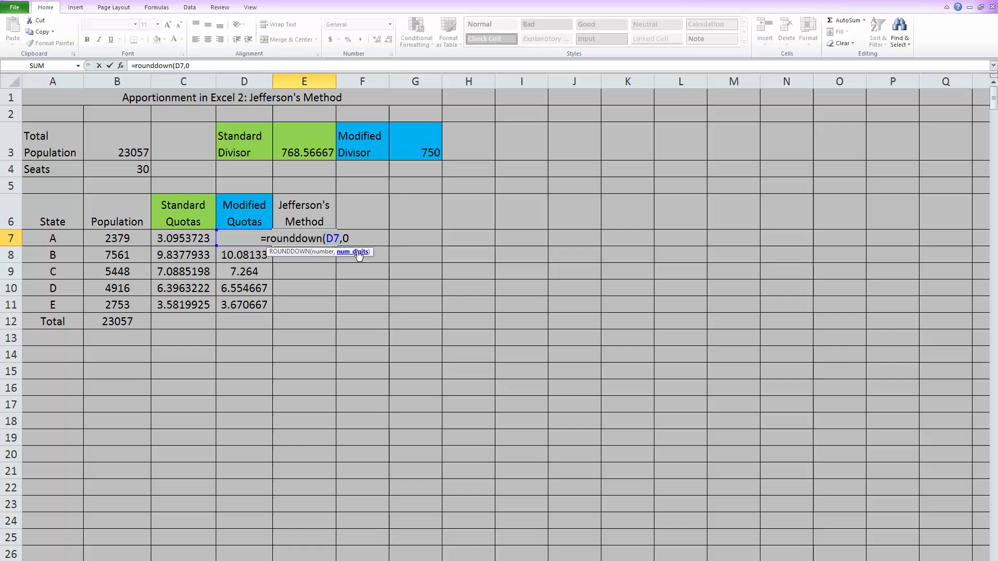
type(")")
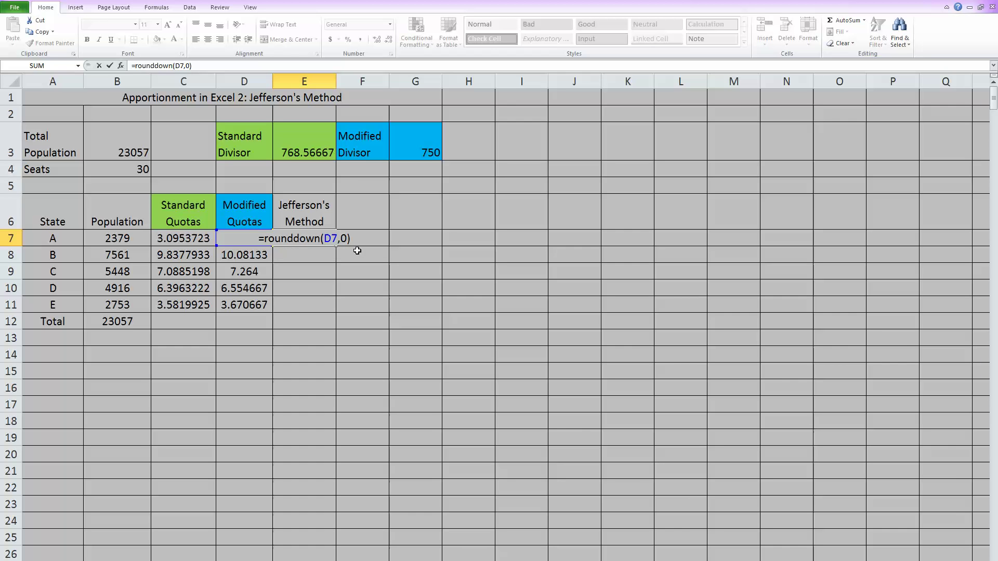
key("Return")
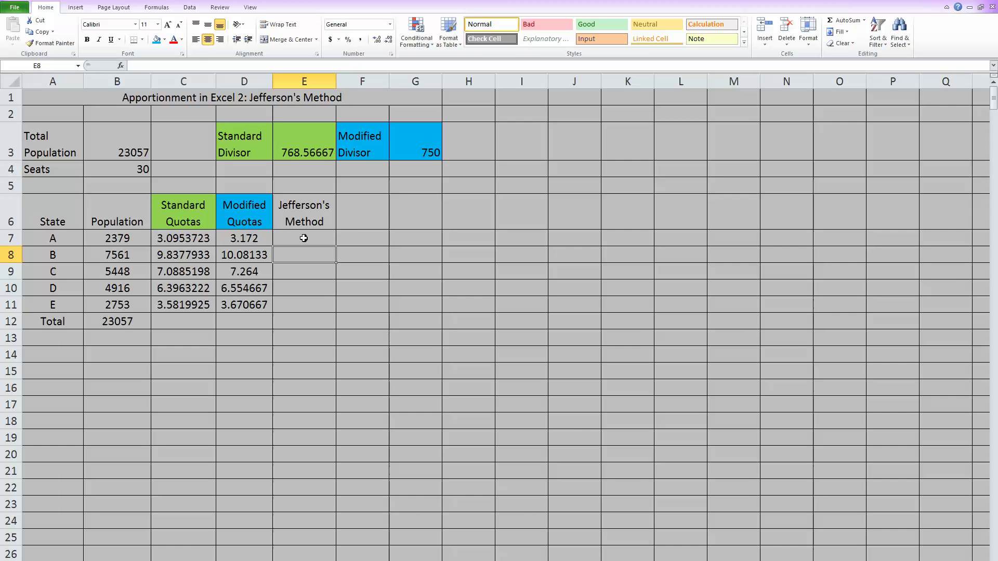
left_click(304, 238)
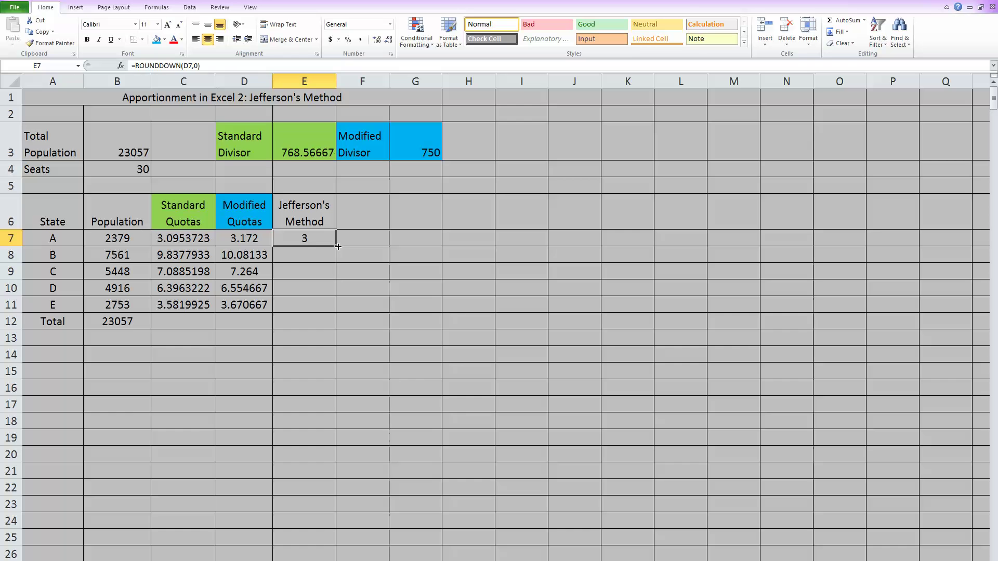
left_click_drag(337, 246, 330, 312)
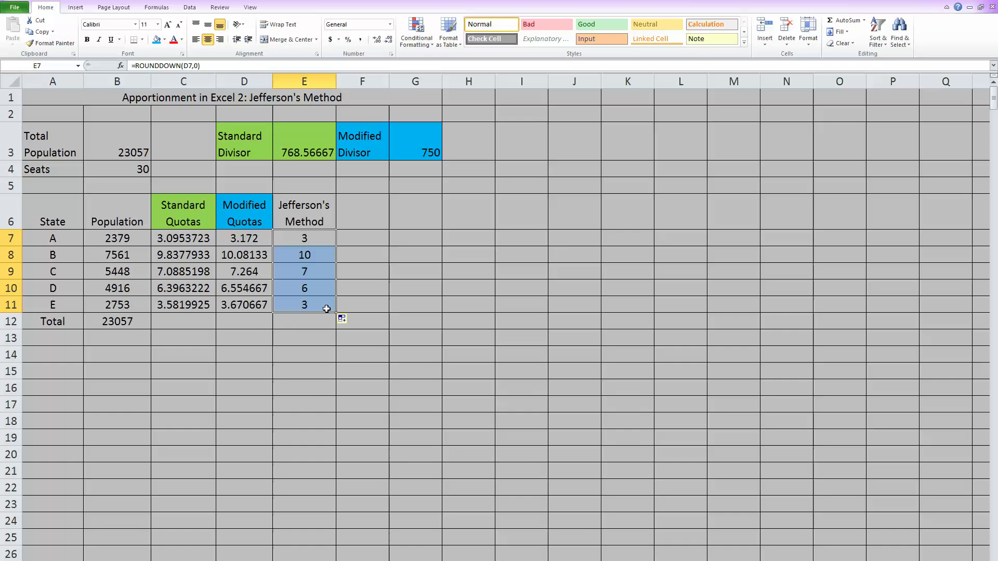
left_click(358, 290)
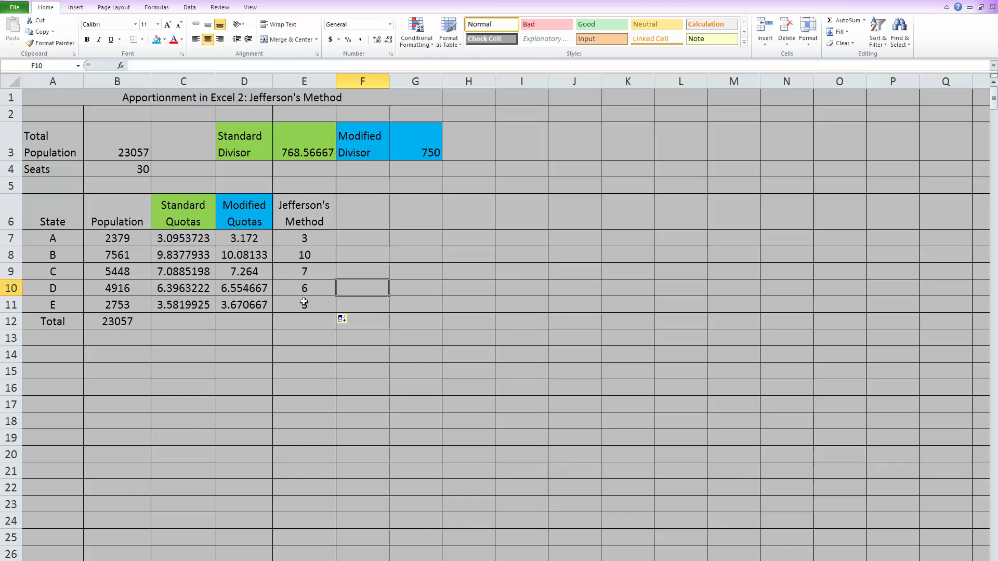
Enter =SUM(E7:E11) in E12, showing 29 seats against the 30 available.
left_click(287, 322)
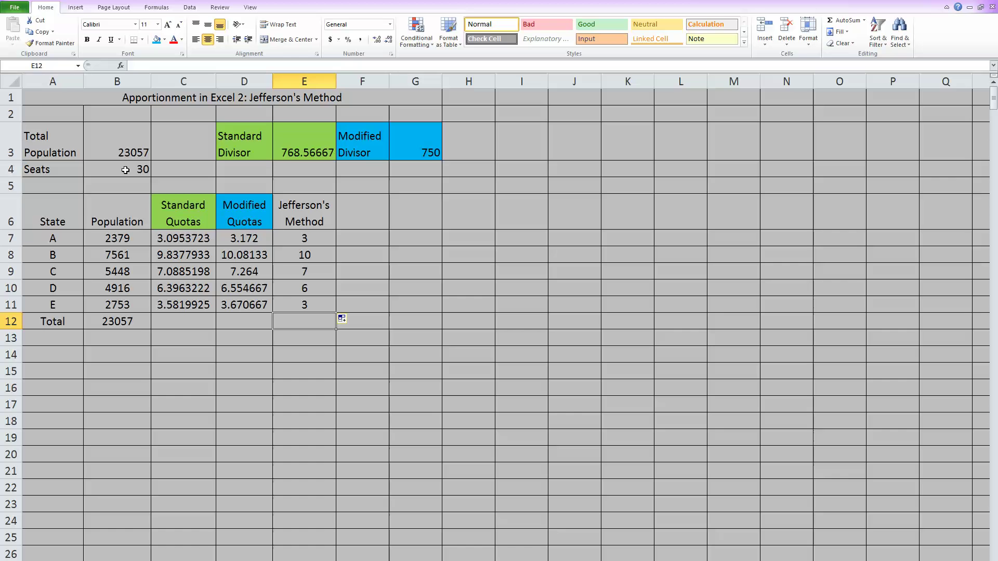
type("=")
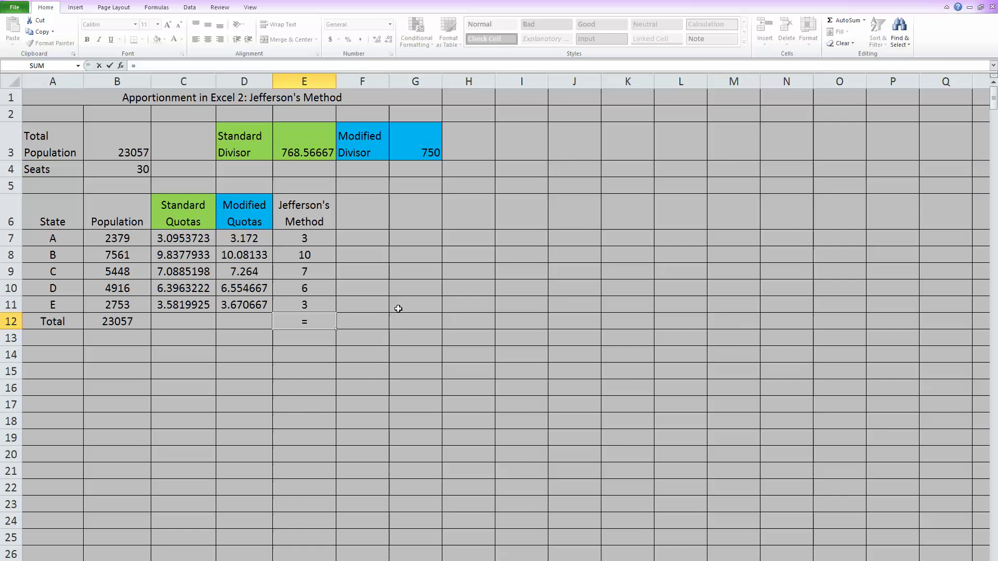
type("sum(")
left_click_drag(318, 237, 313, 299)
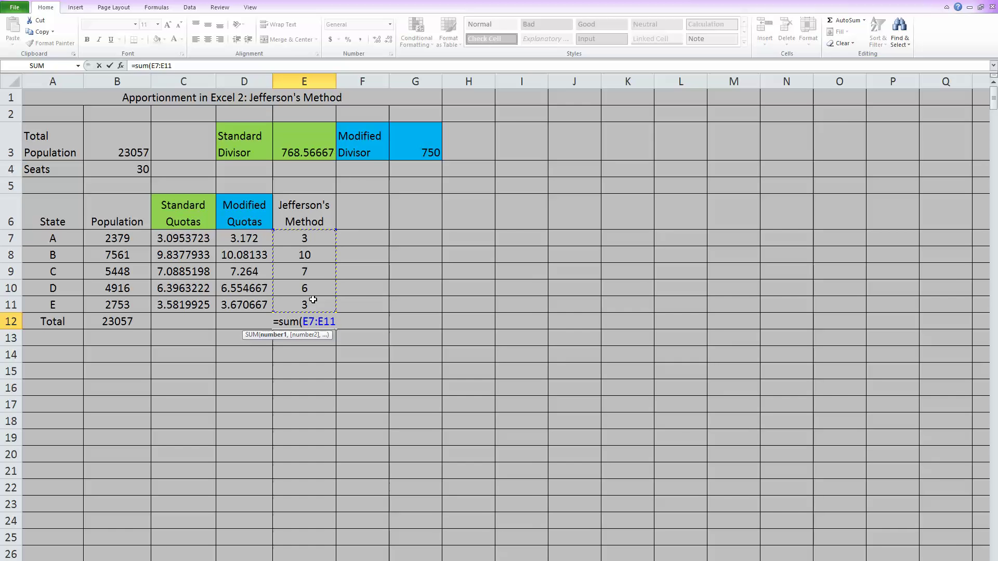
type(")")
key("Return")
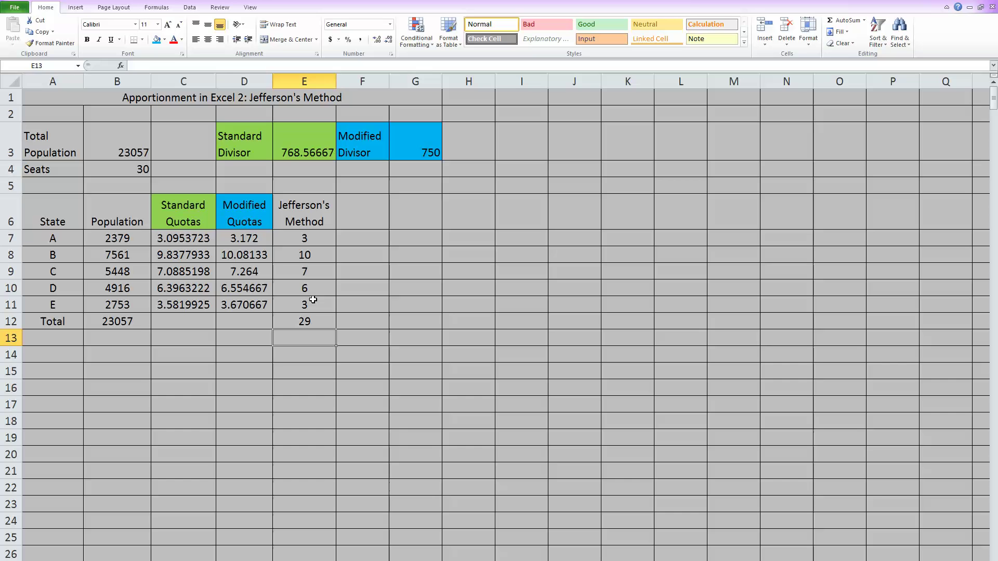
left_click(314, 326)
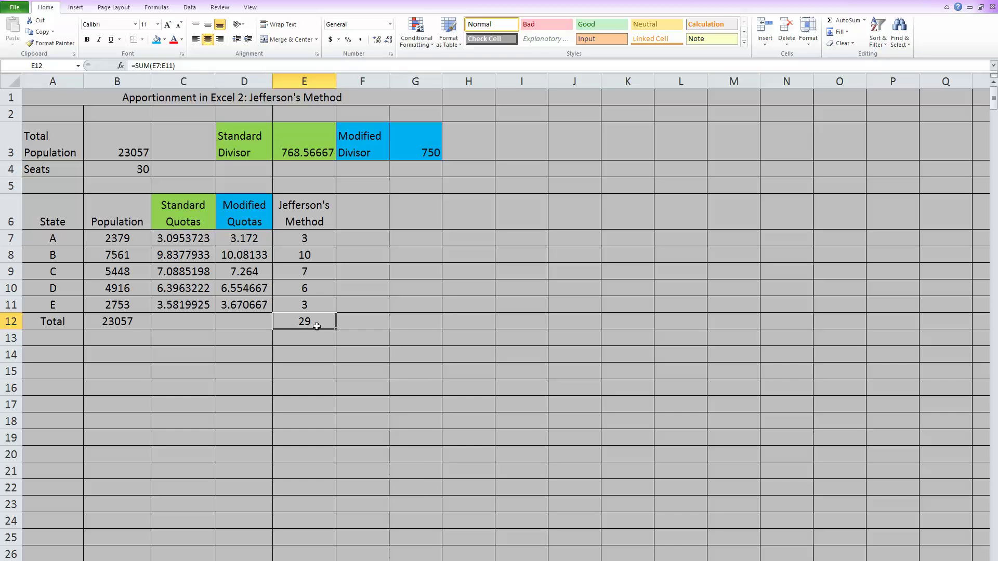
Try modified divisors 730, 710 and finally 700 in G3 until the seats total 30.
left_click(421, 153)
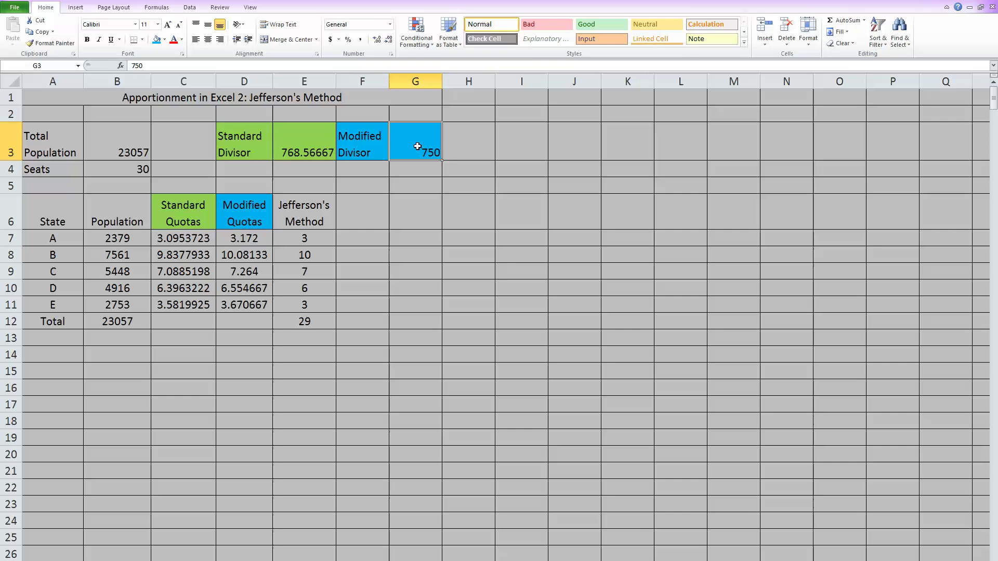
type("730")
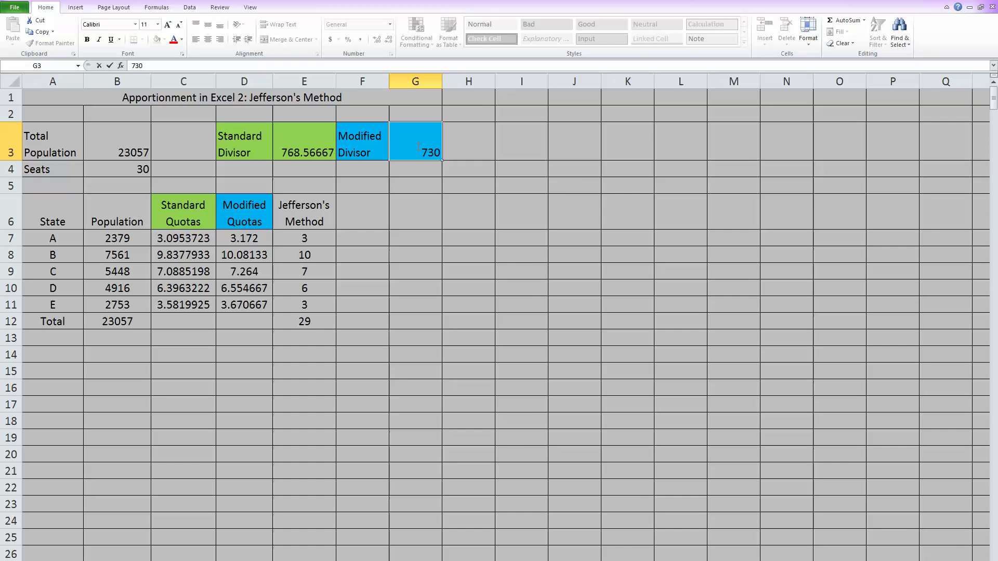
key("Return")
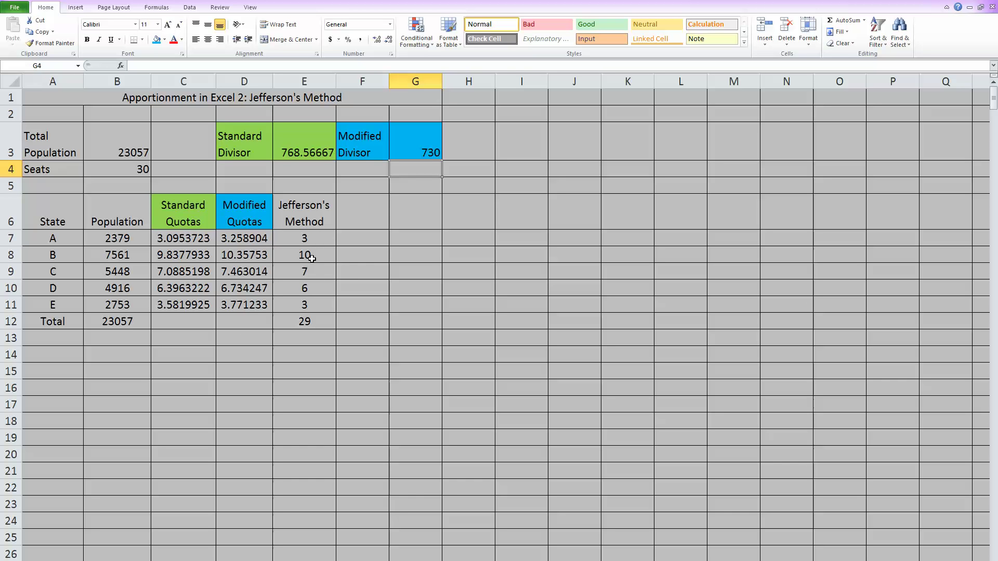
left_click(406, 134)
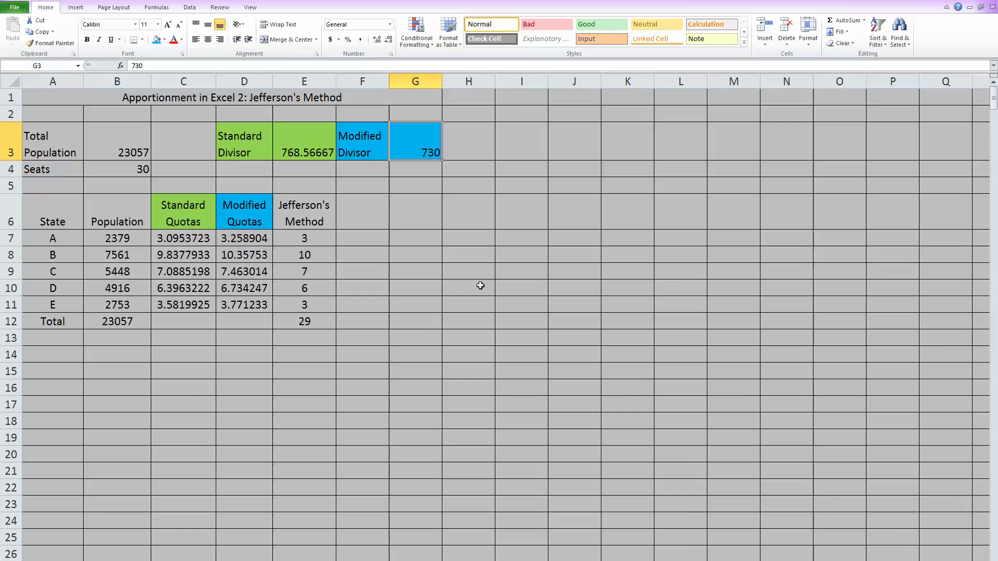
type("710")
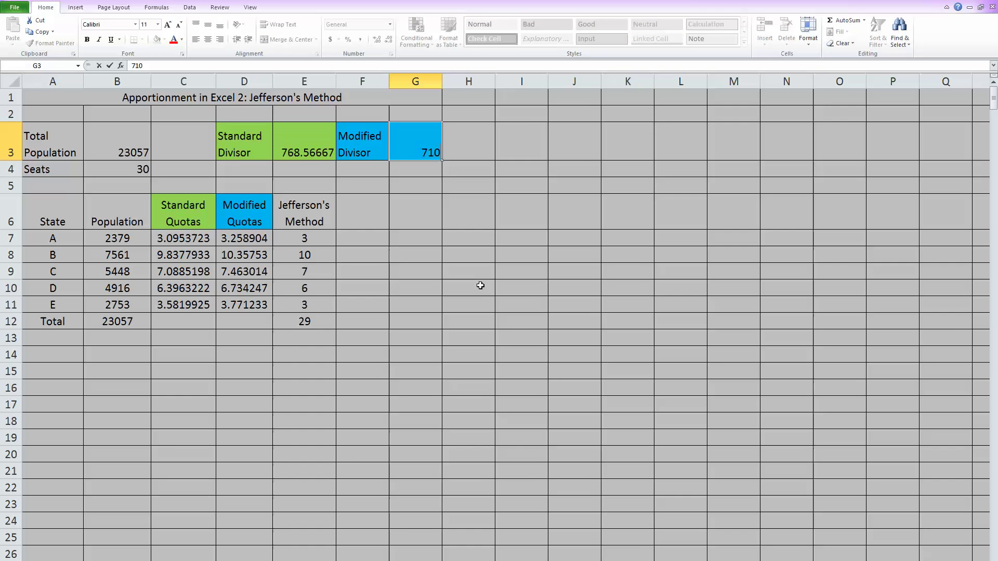
key("Return")
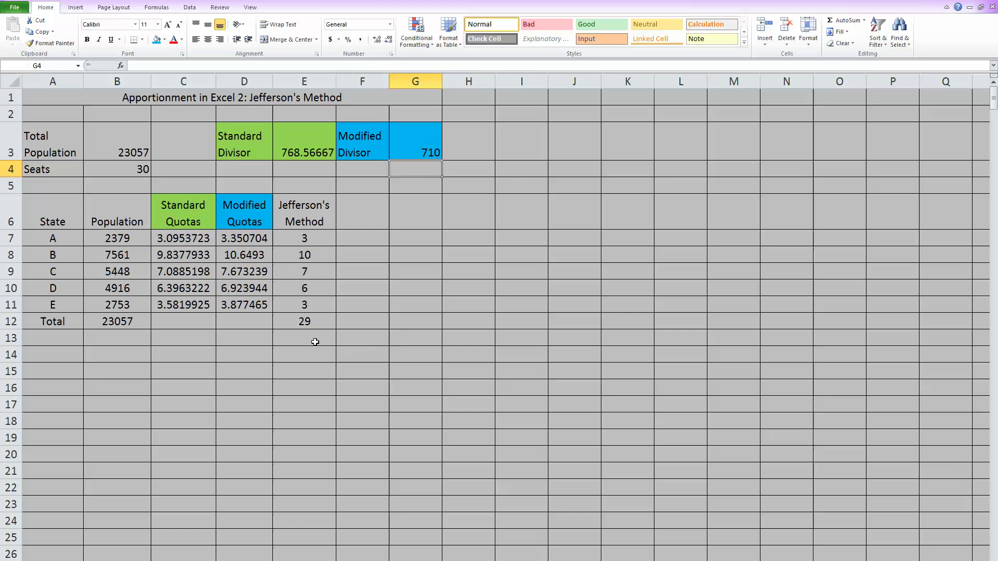
left_click(402, 141)
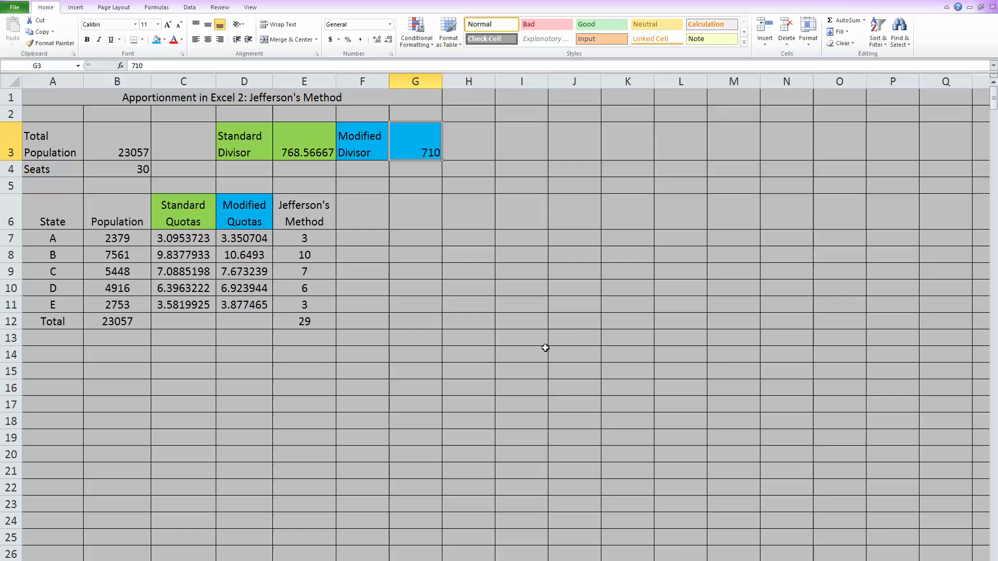
type("700")
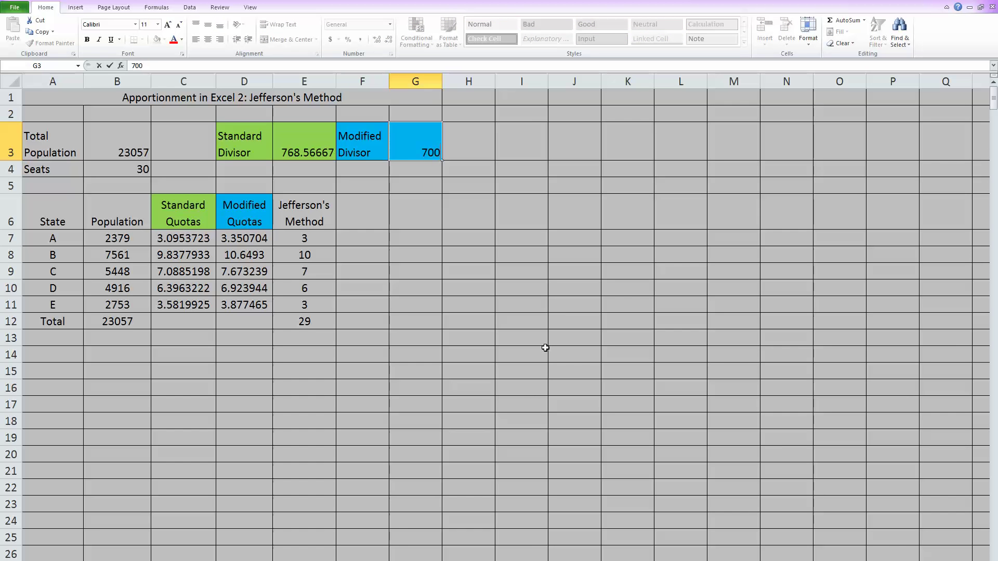
key("Return")
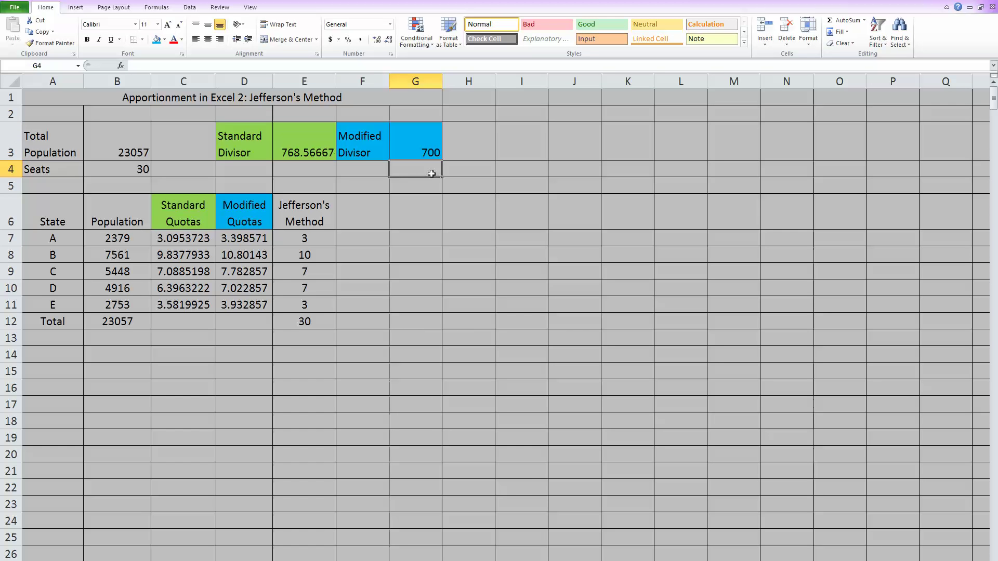
left_click(430, 152)
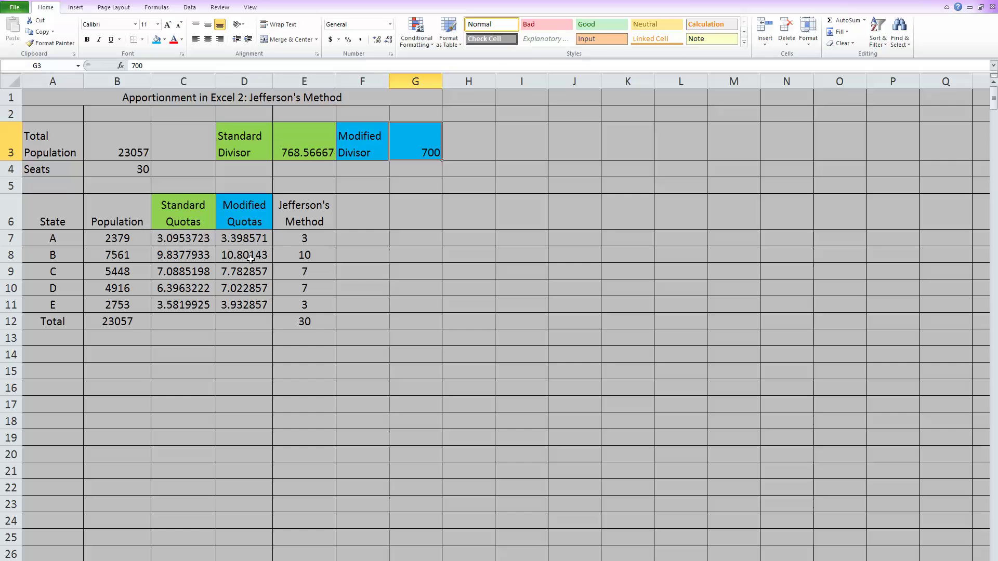
Check the seat total in E12, then change the modified divisor in G3 to 690.
left_click(315, 322)
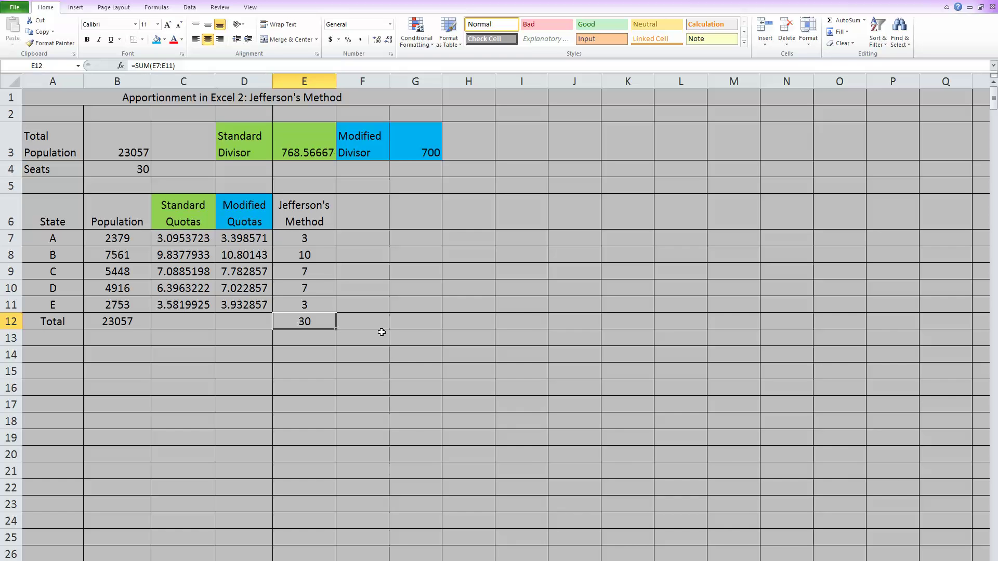
left_click(415, 151)
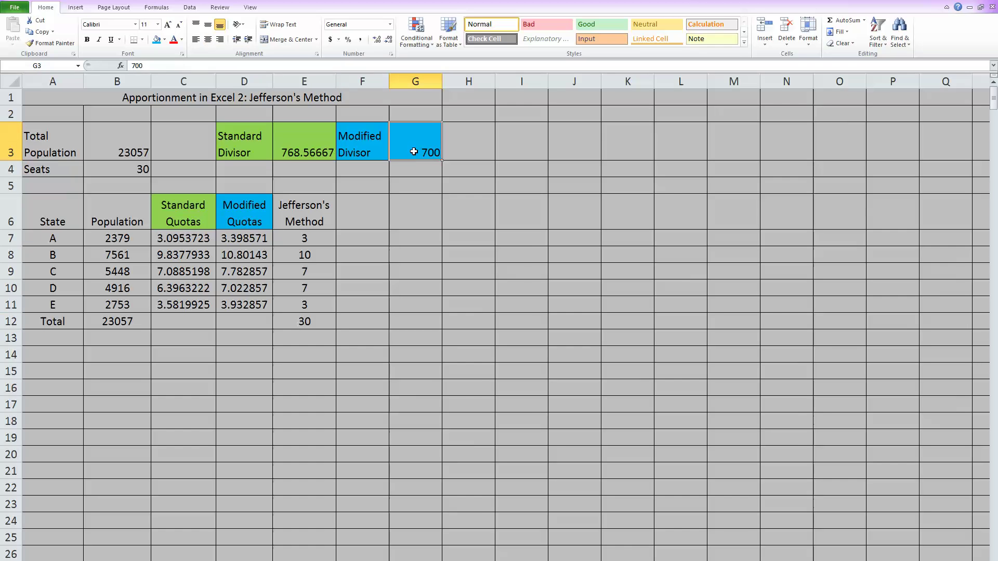
type("690")
key("Return")
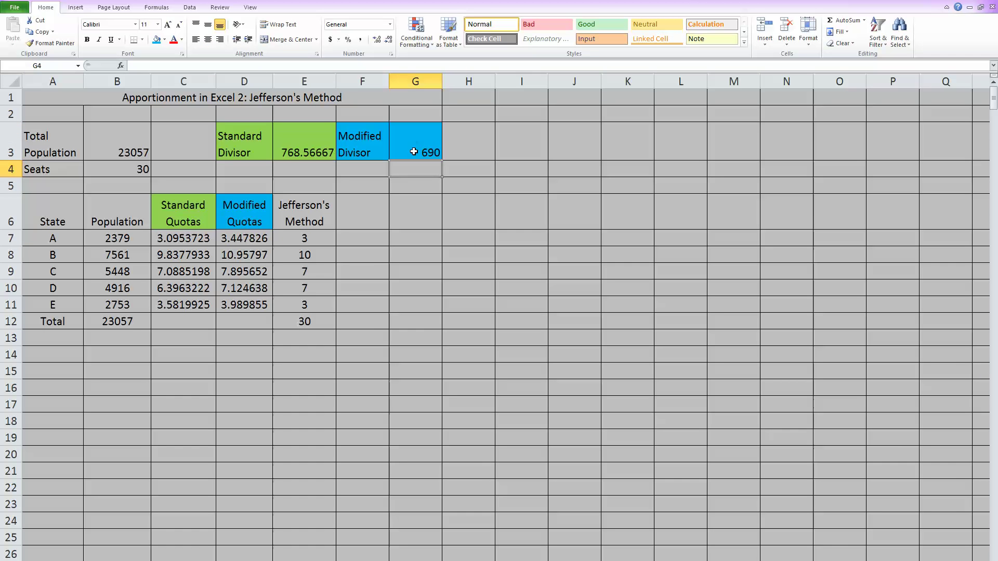